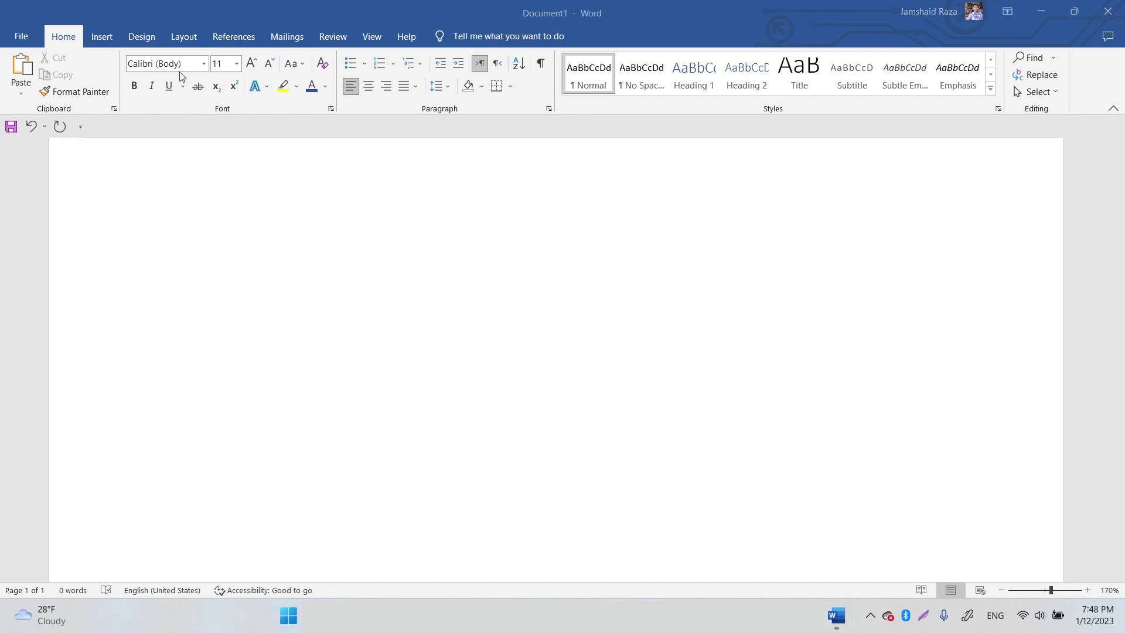
- Draw a large 2.23-inch blue circle near the page centre and nudge it slightly up
click(103, 39)
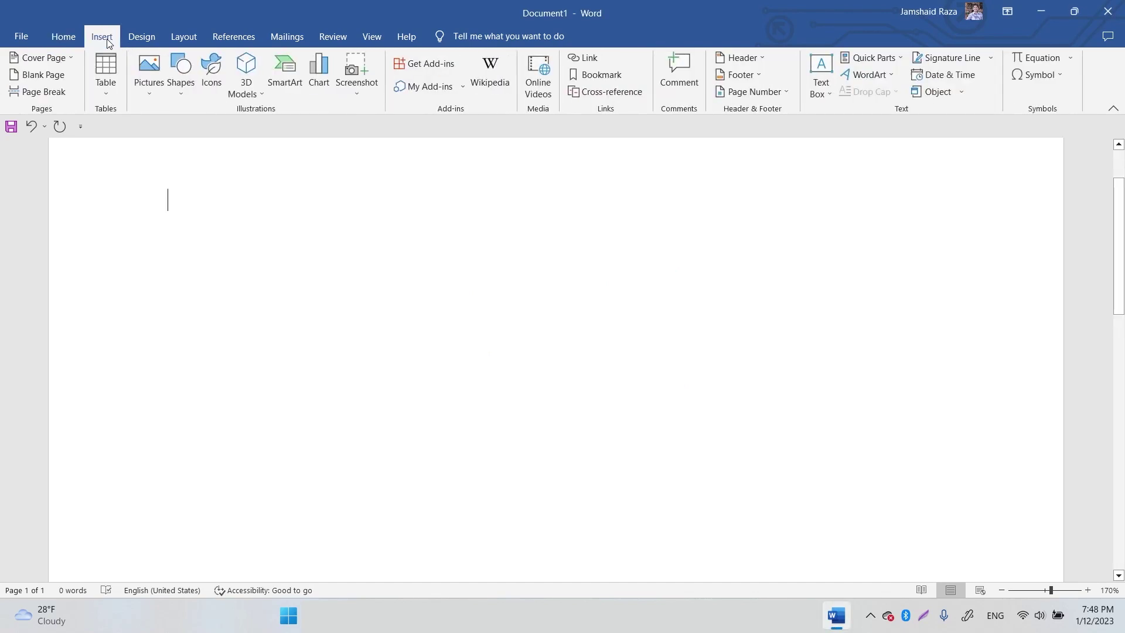
click(181, 94)
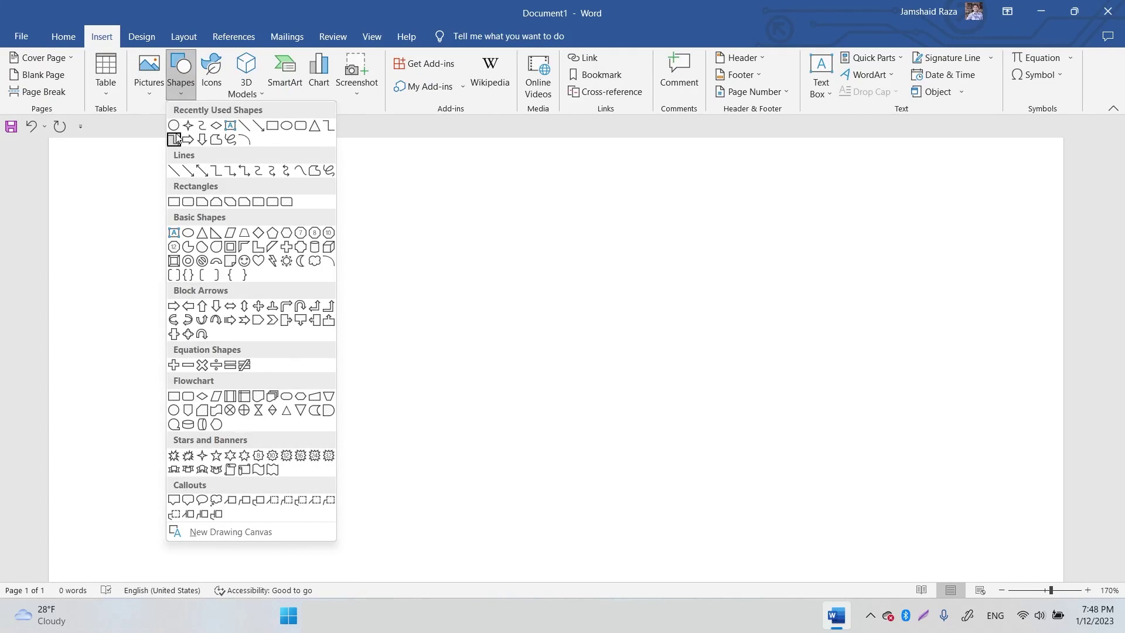
click(174, 413)
drag(399, 258, 665, 485)
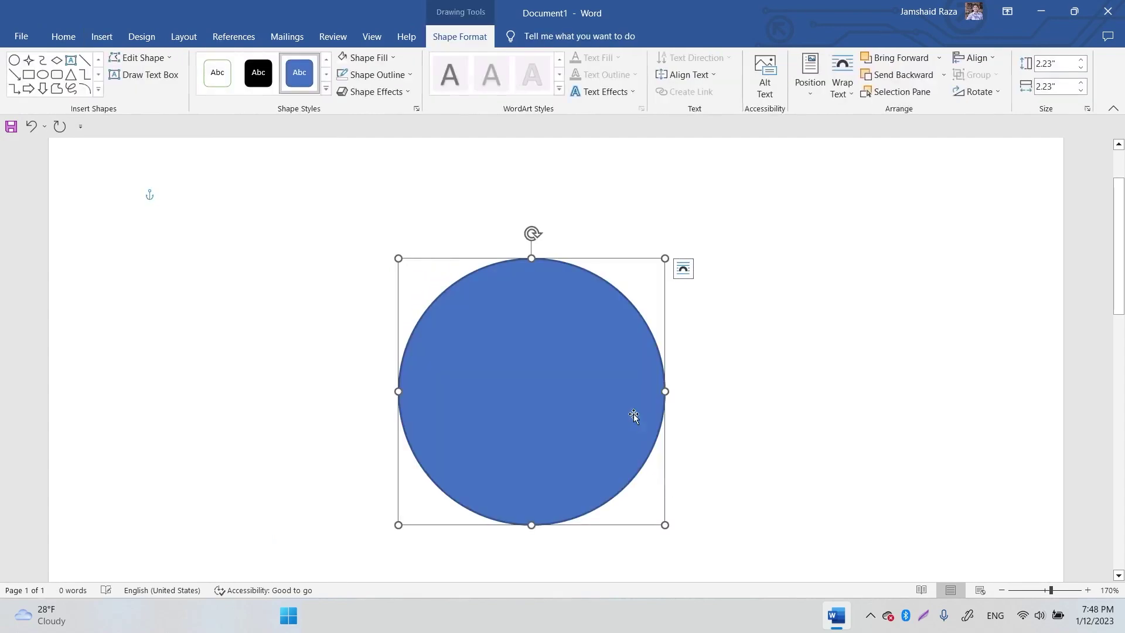
drag(609, 356, 607, 327)
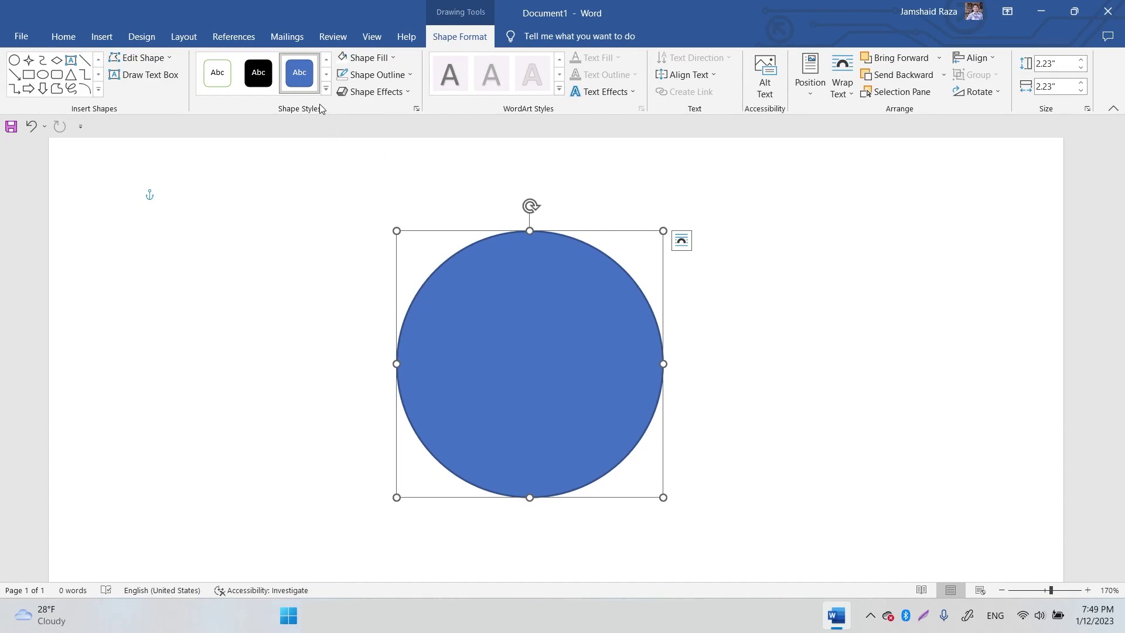
- Remove the circle's outline, fill it with a darker blue, and paste a duplicate
click(373, 79)
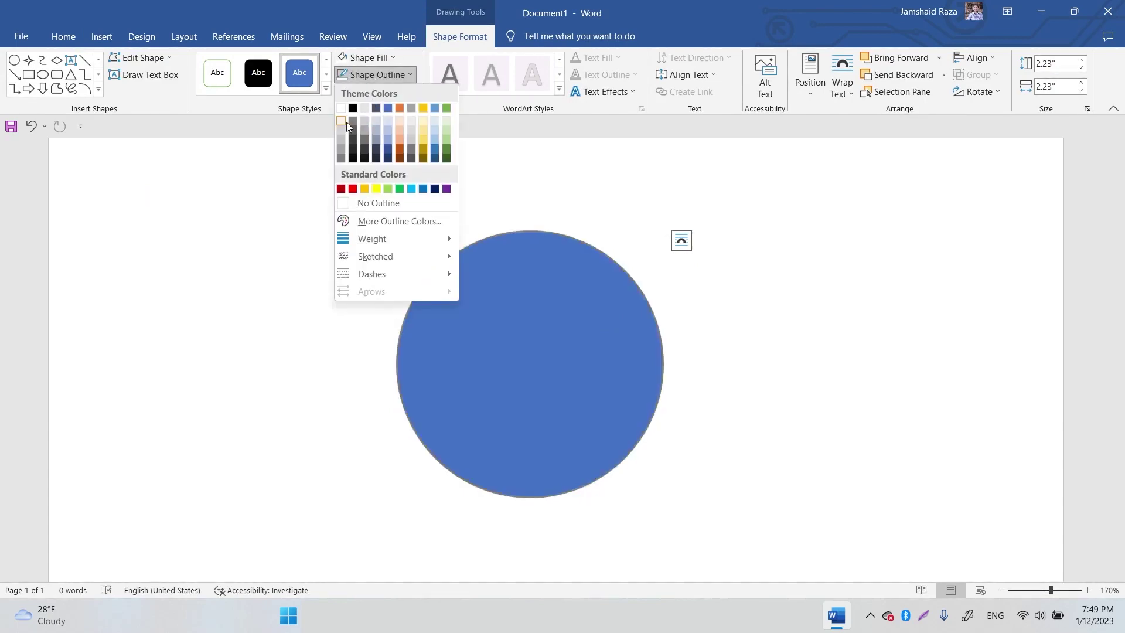
click(380, 206)
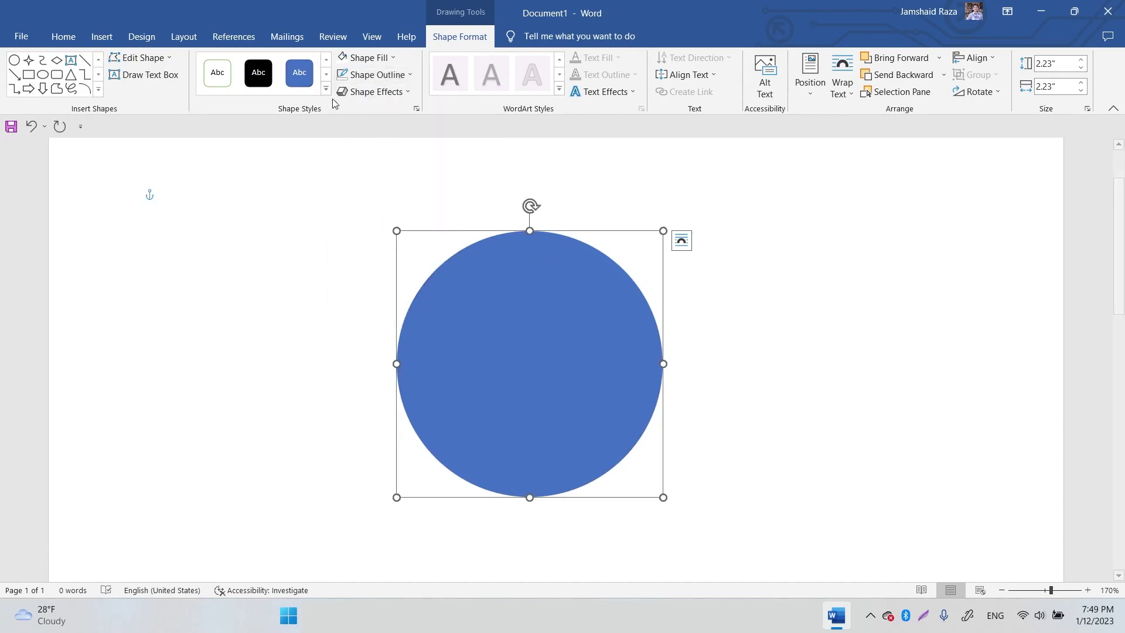
click(372, 59)
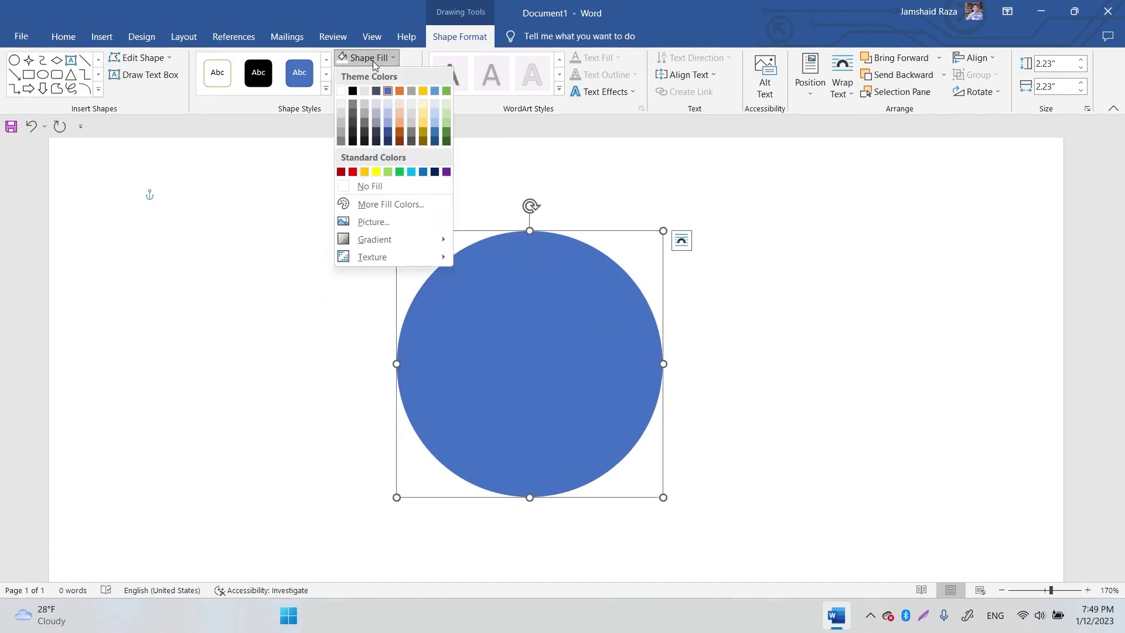
click(386, 131)
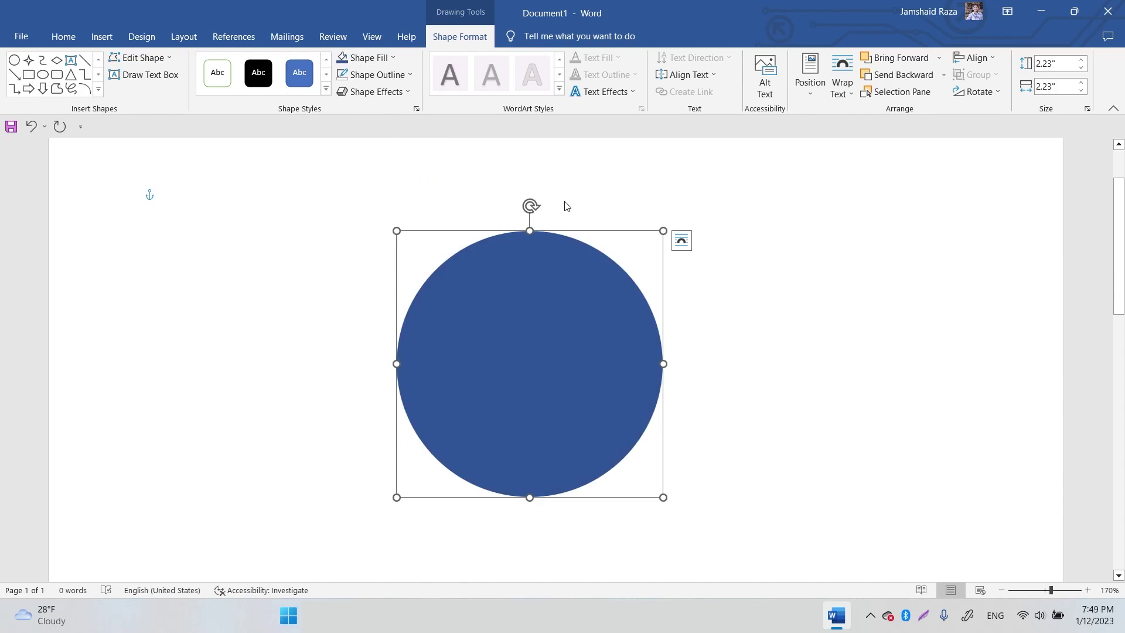
key(ctrl+v)
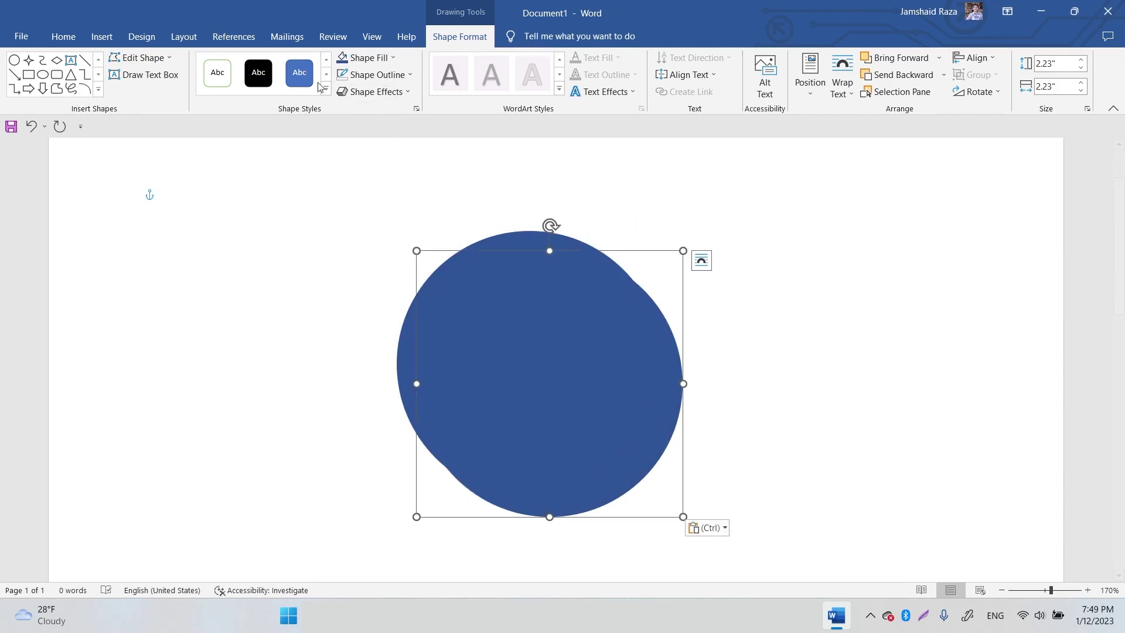
- Fill the copied circle white and shrink it to 1.53 inches over the blue circle
click(392, 59)
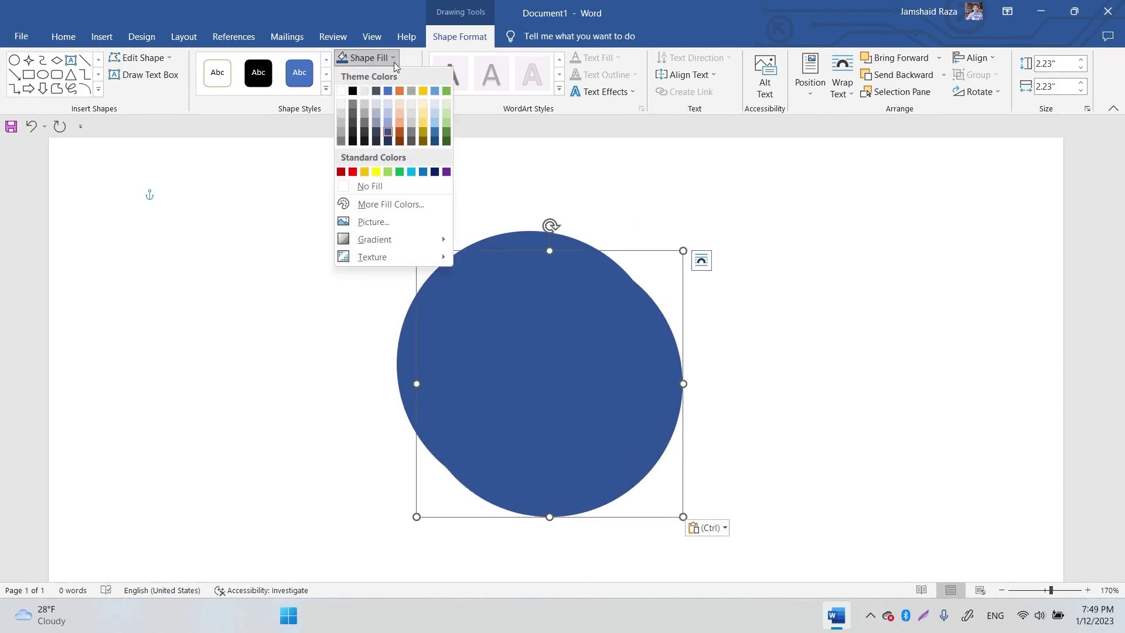
click(343, 92)
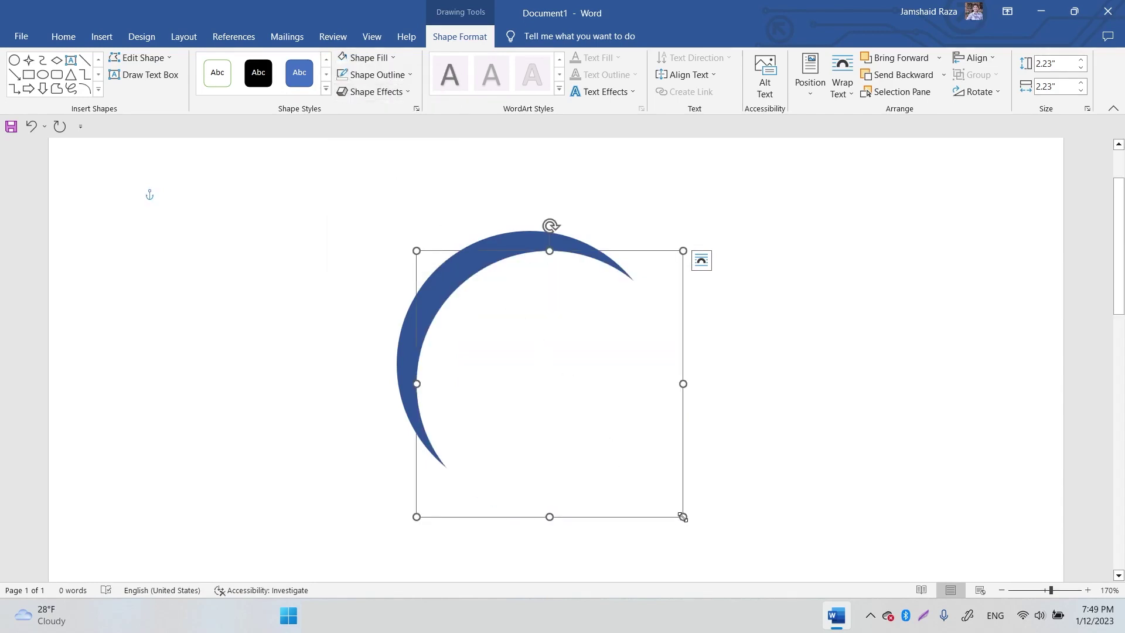
drag(683, 516, 603, 455)
drag(563, 393, 573, 400)
drag(631, 467, 608, 446)
drag(569, 378, 578, 386)
- Align both circles center and middle to form a thick blue ring
shift+click(650, 330)
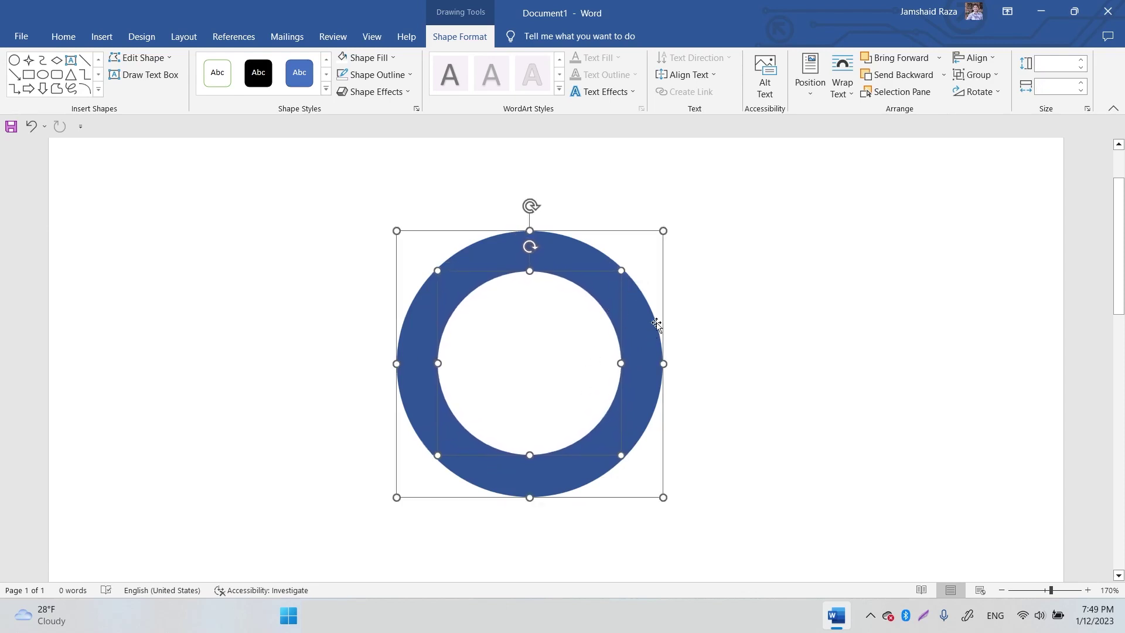
click(995, 60)
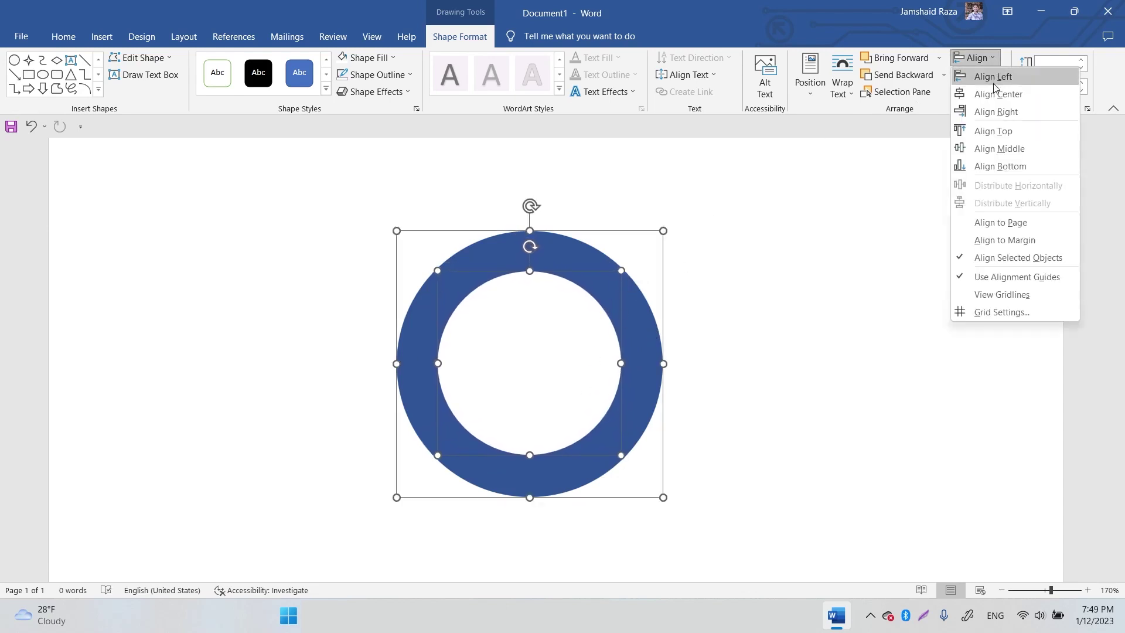
click(995, 94)
click(975, 57)
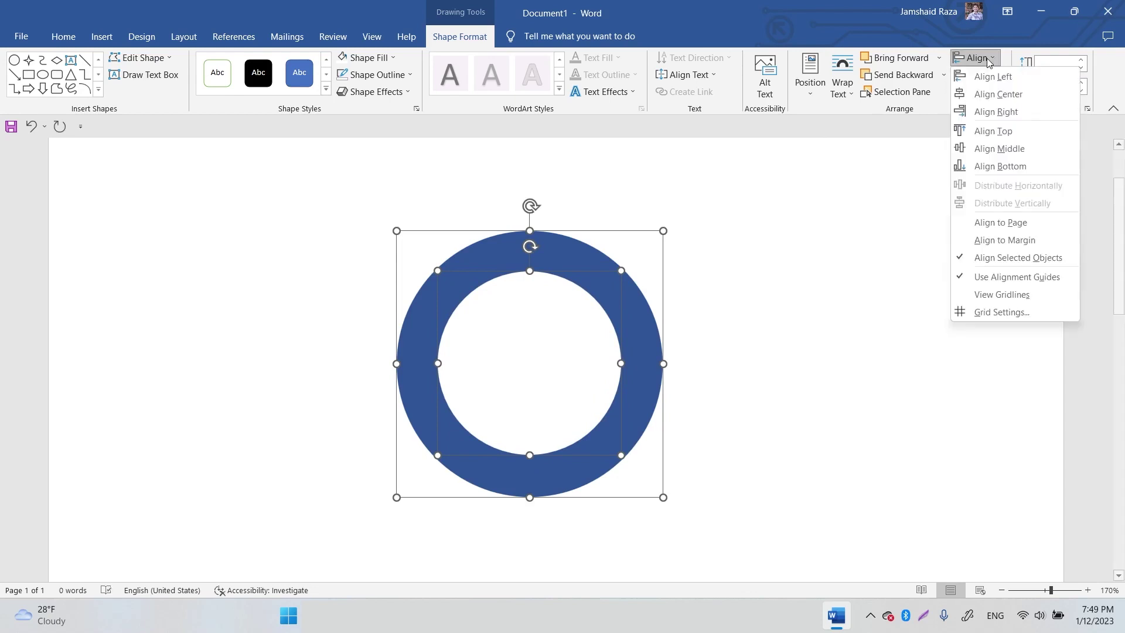
click(1002, 148)
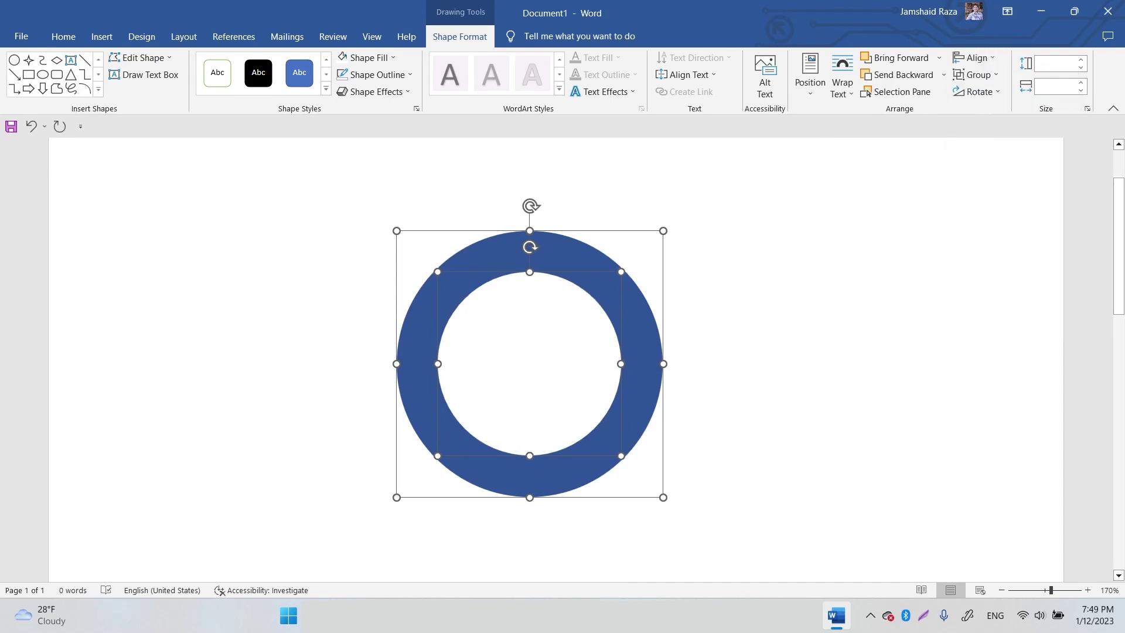
click(853, 220)
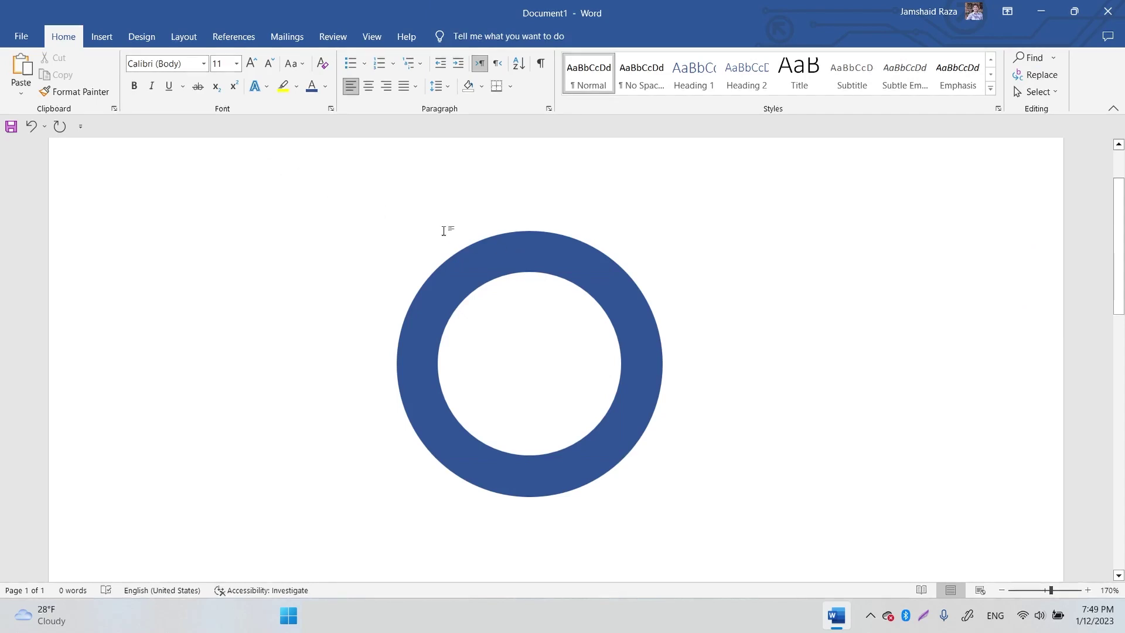
- Duplicate the blue ring as an unfilled circle with a dark blue outline, enlarged to 2.45 inches
click(469, 262)
key(ctrl+c)
key(ctrl+v)
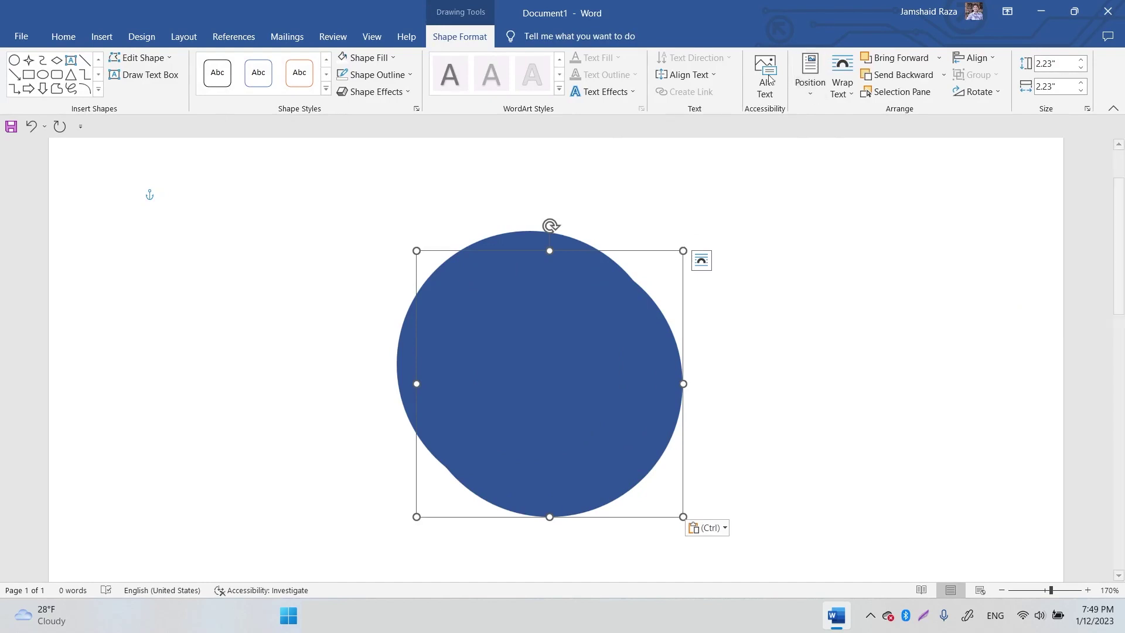
click(369, 75)
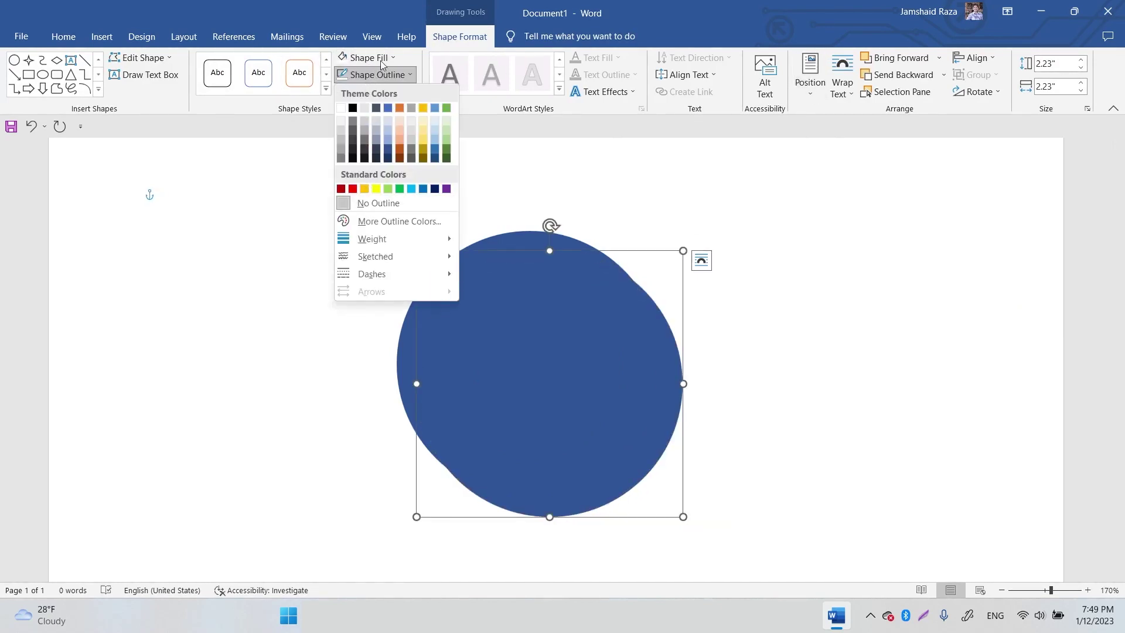
click(379, 58)
click(362, 188)
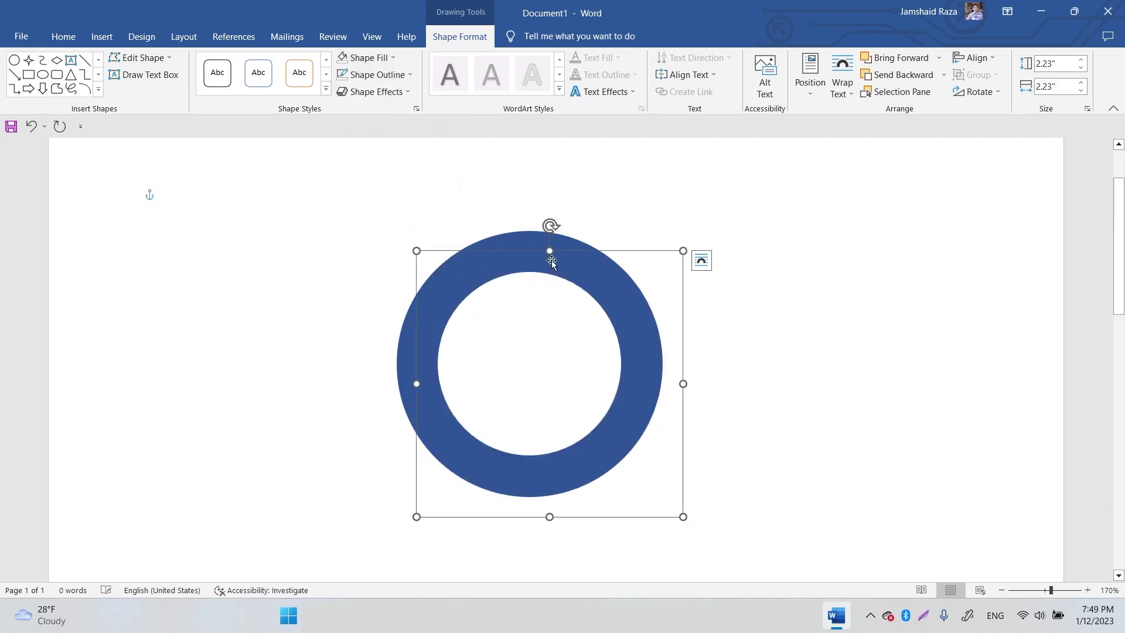
click(375, 75)
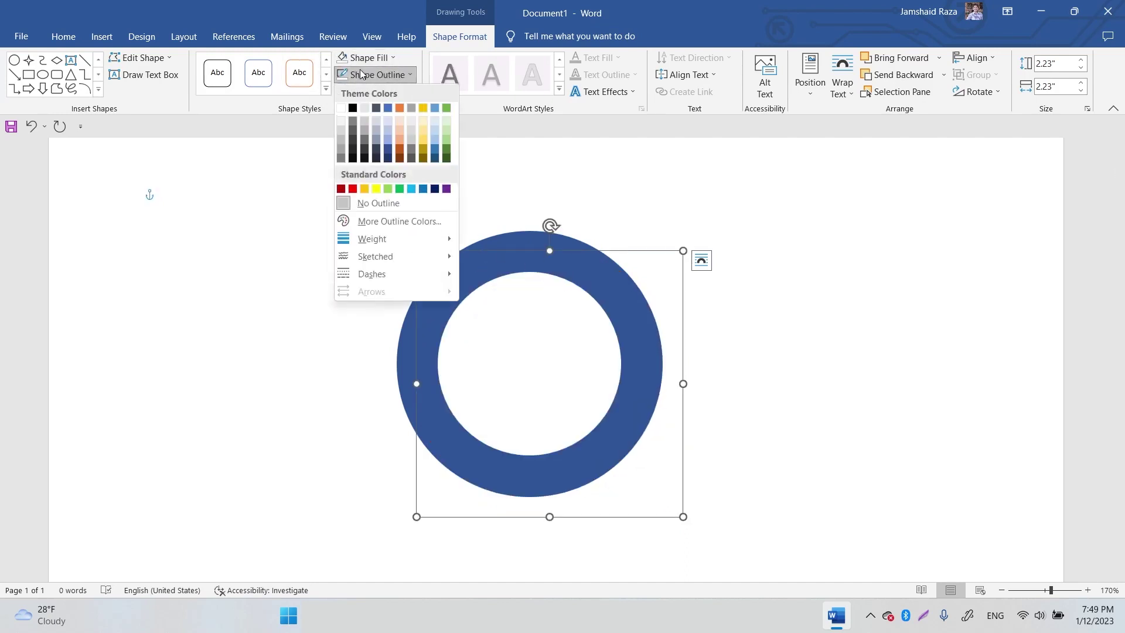
click(387, 154)
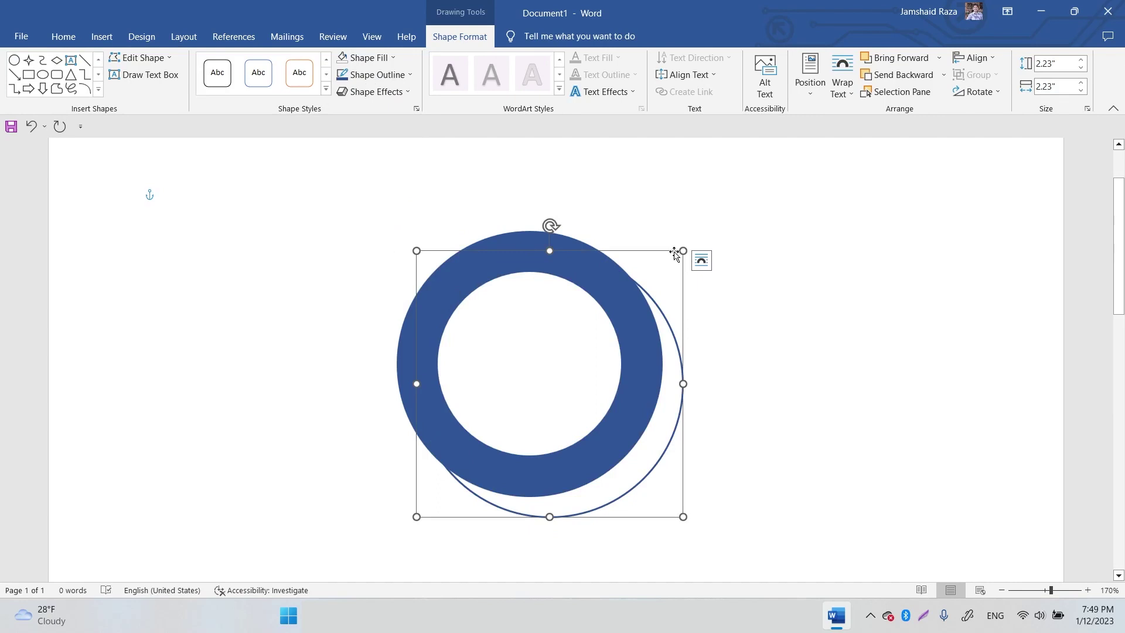
drag(682, 247, 660, 219)
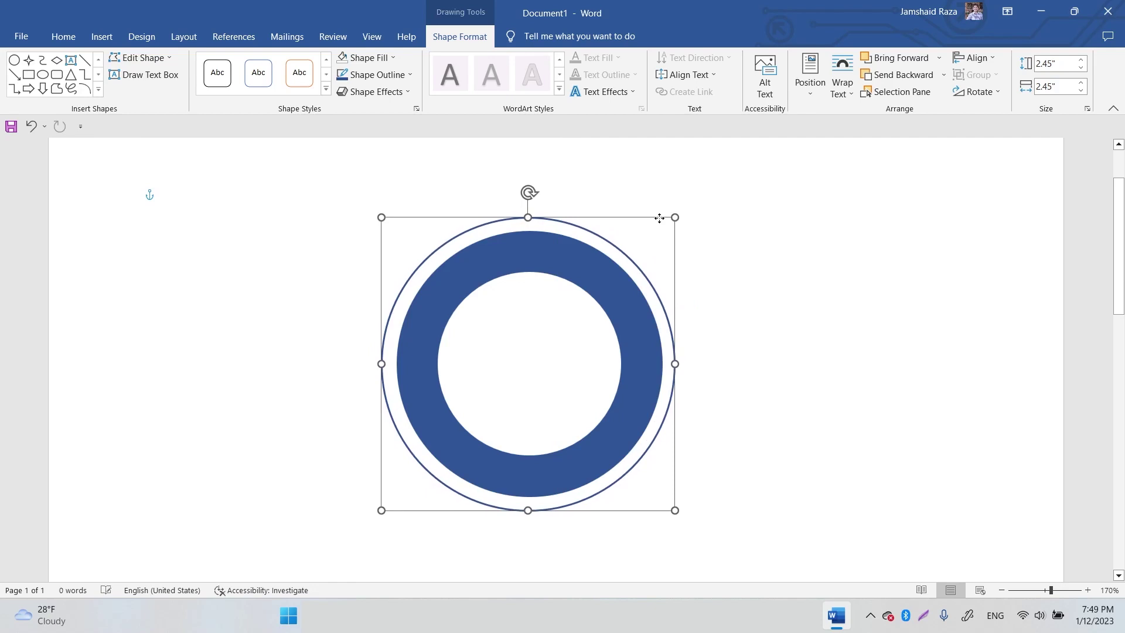
- Align the outline circle, blue ring and white circle center and middle so all are concentric
shift+click(570, 251)
click(975, 58)
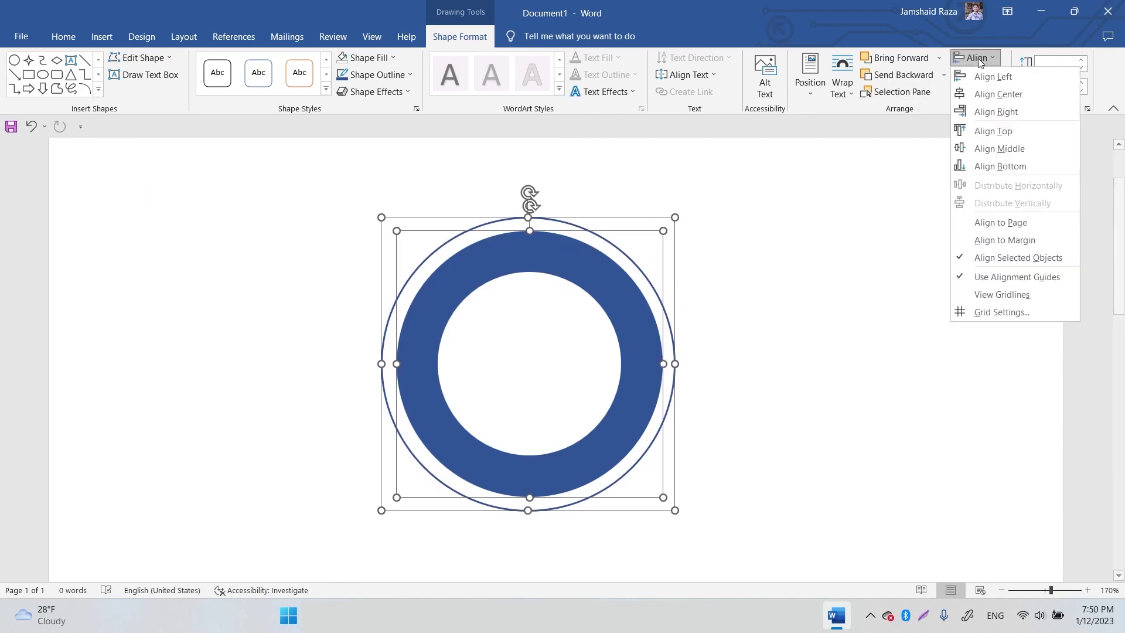
click(991, 96)
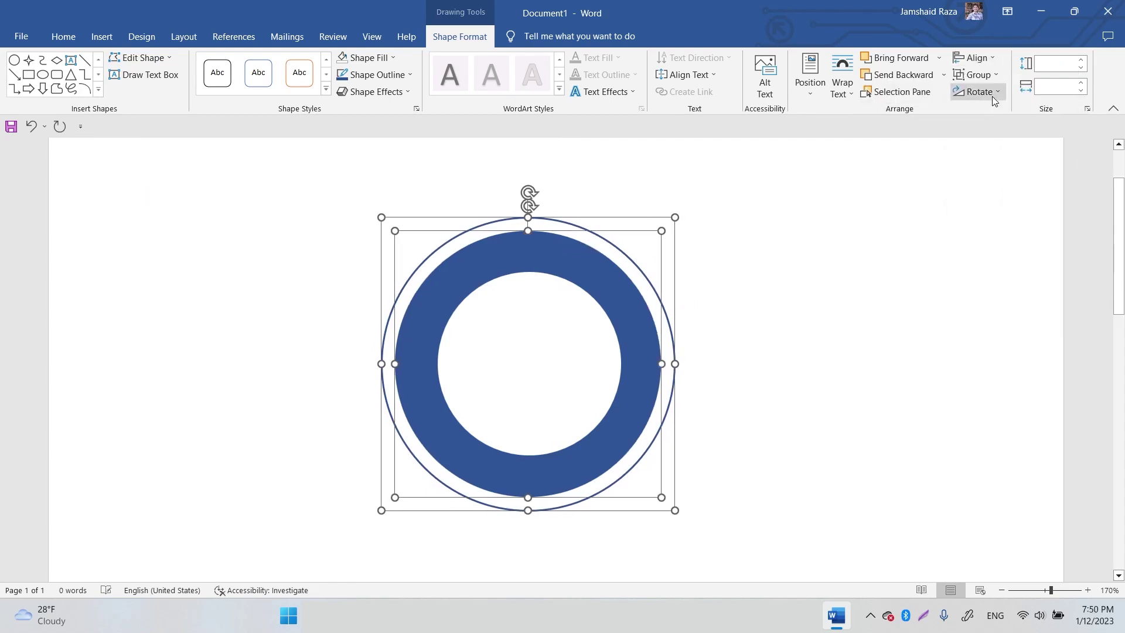
click(988, 75)
click(986, 57)
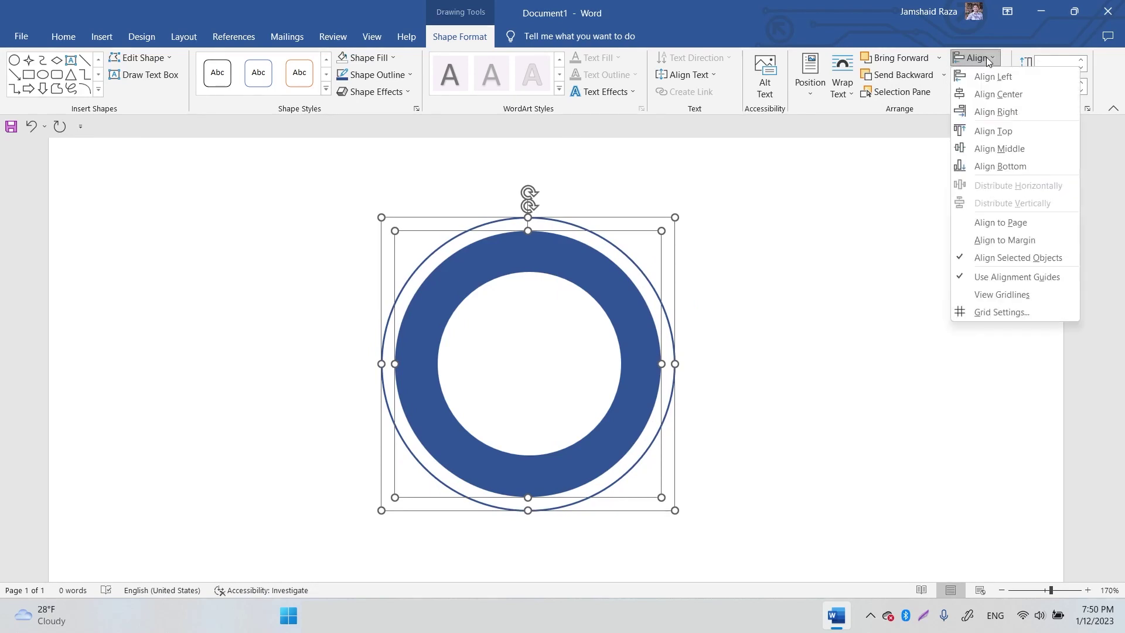
click(655, 237)
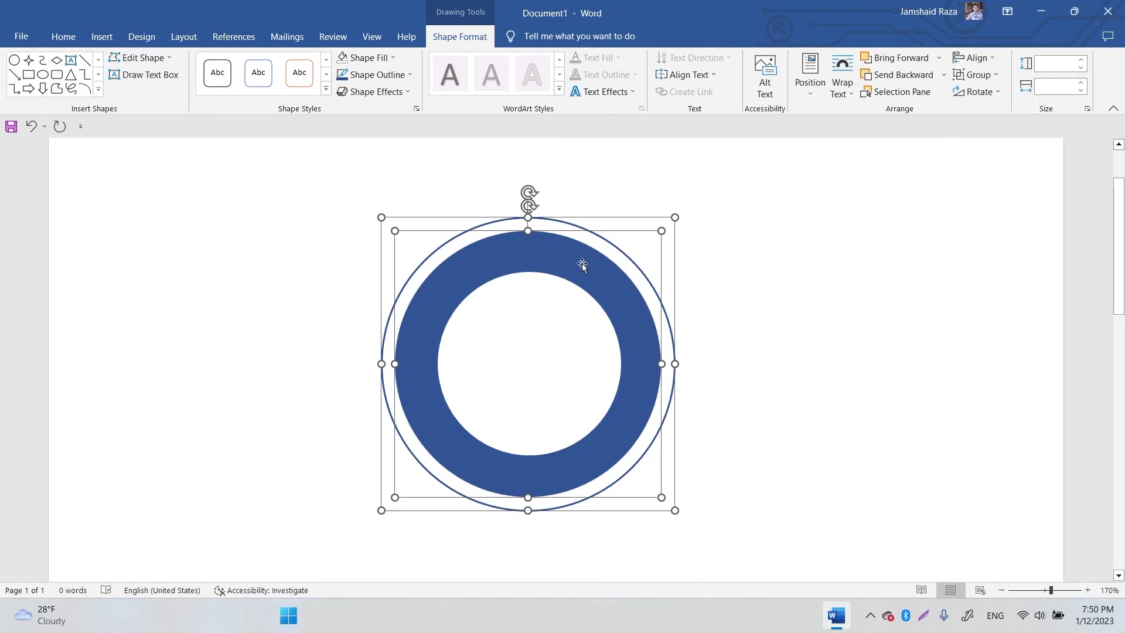
shift+click(549, 299)
click(975, 58)
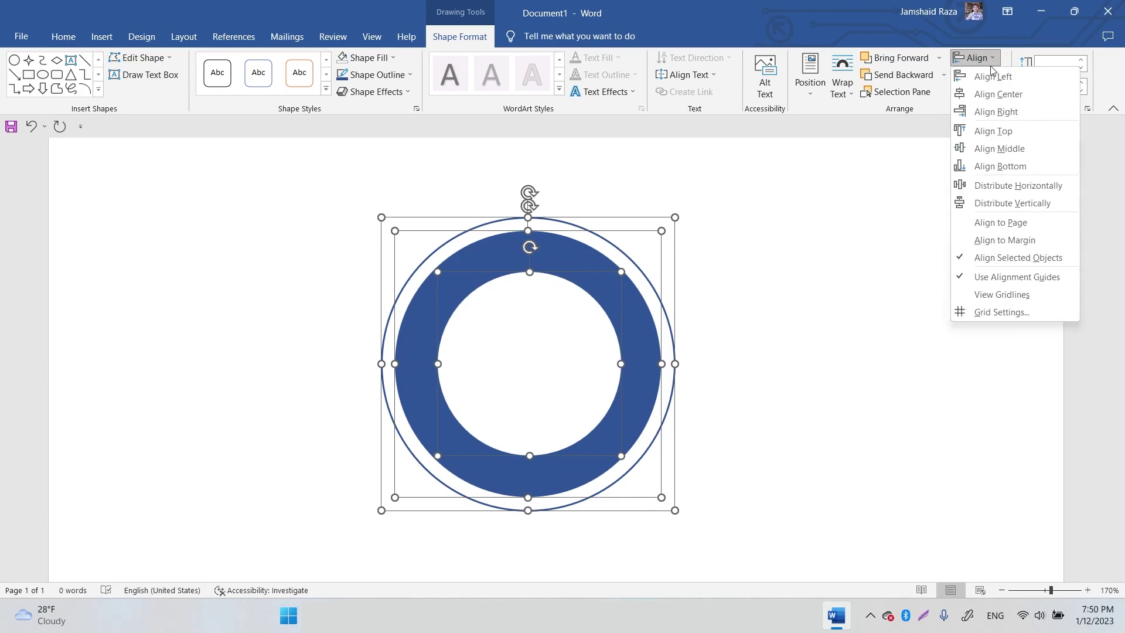
click(998, 100)
click(984, 57)
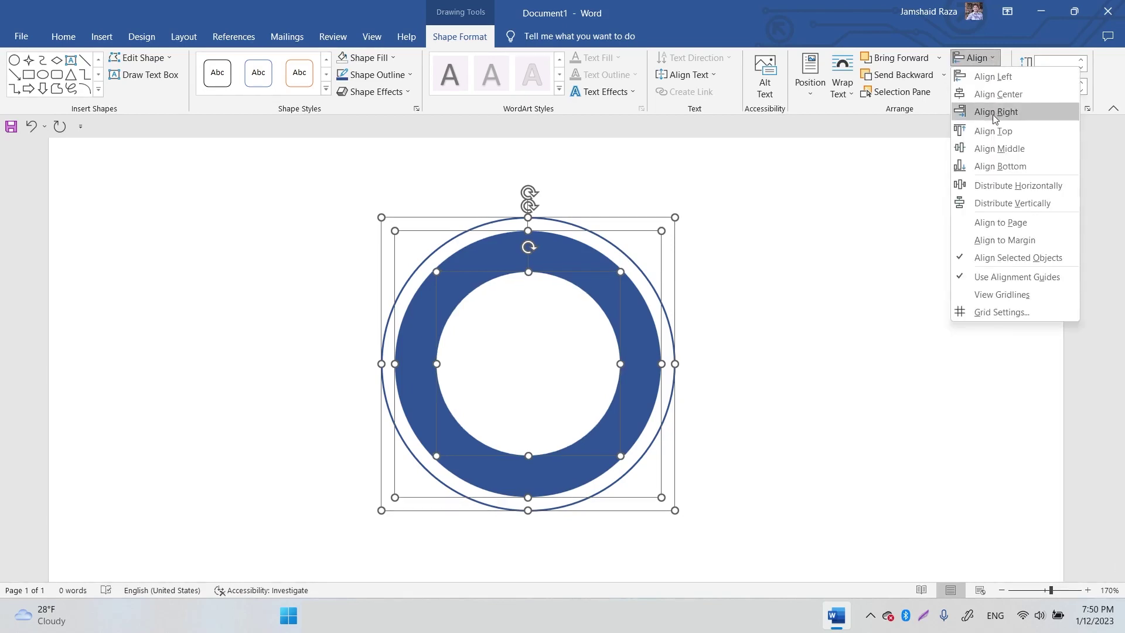
click(998, 150)
click(797, 211)
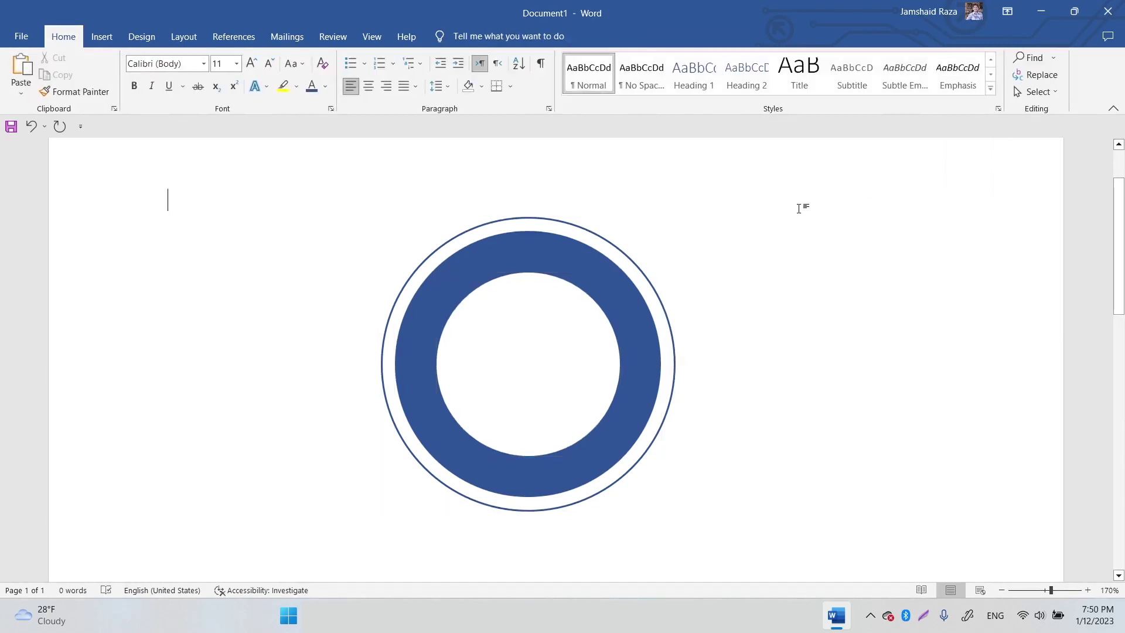
- Give the outer thin circle a 4½ pt outline weight
click(565, 228)
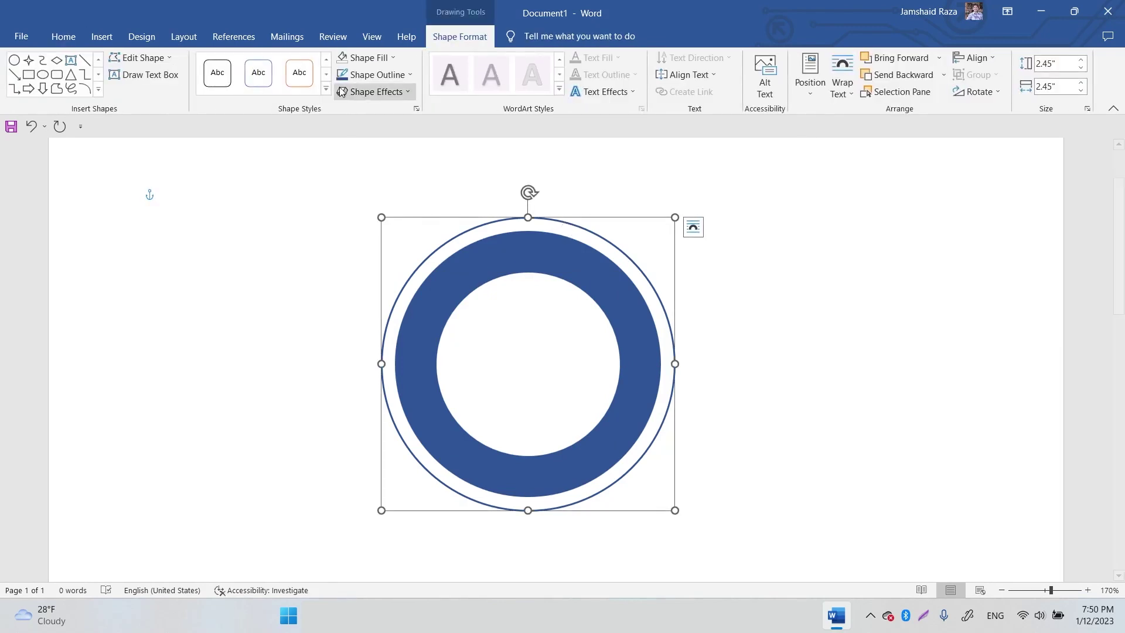
click(384, 75)
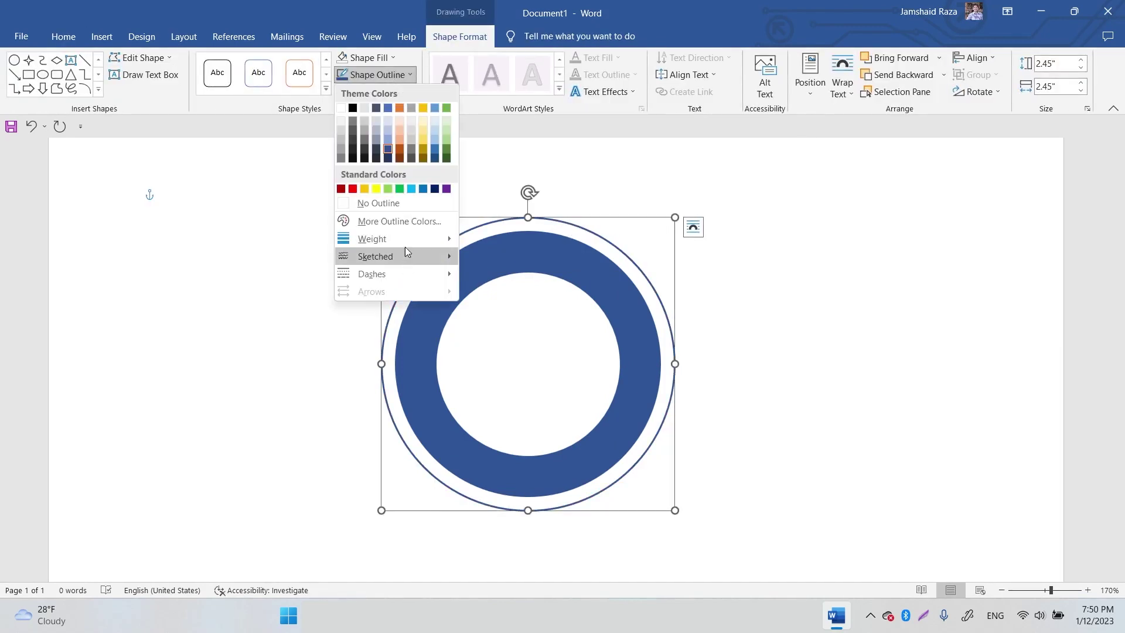
mouse_move(406, 240)
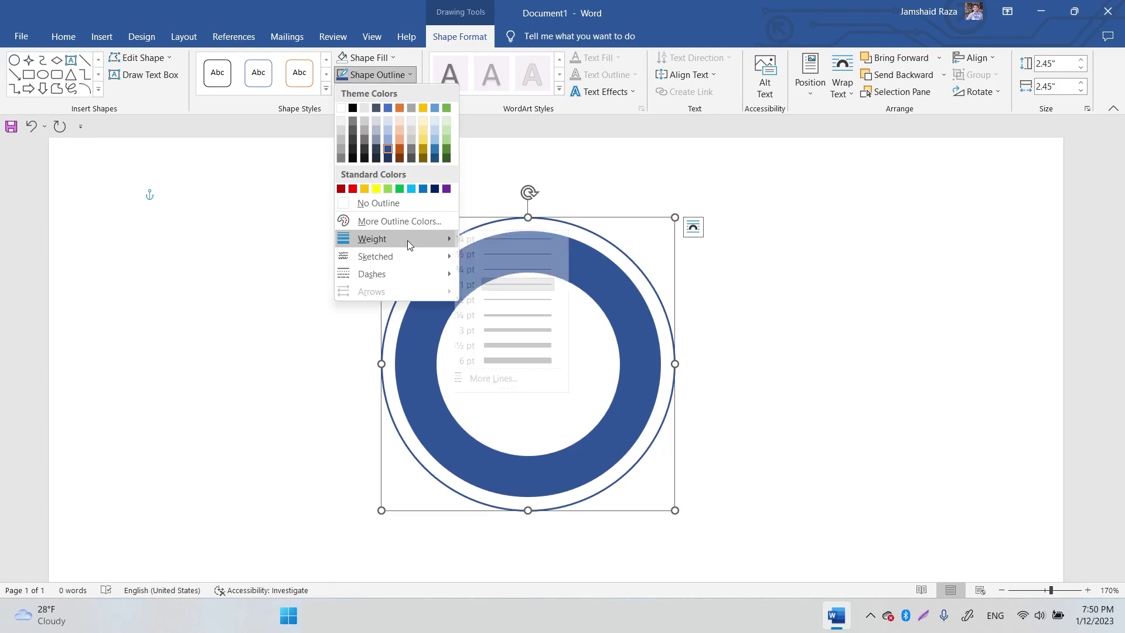
click(537, 346)
click(801, 284)
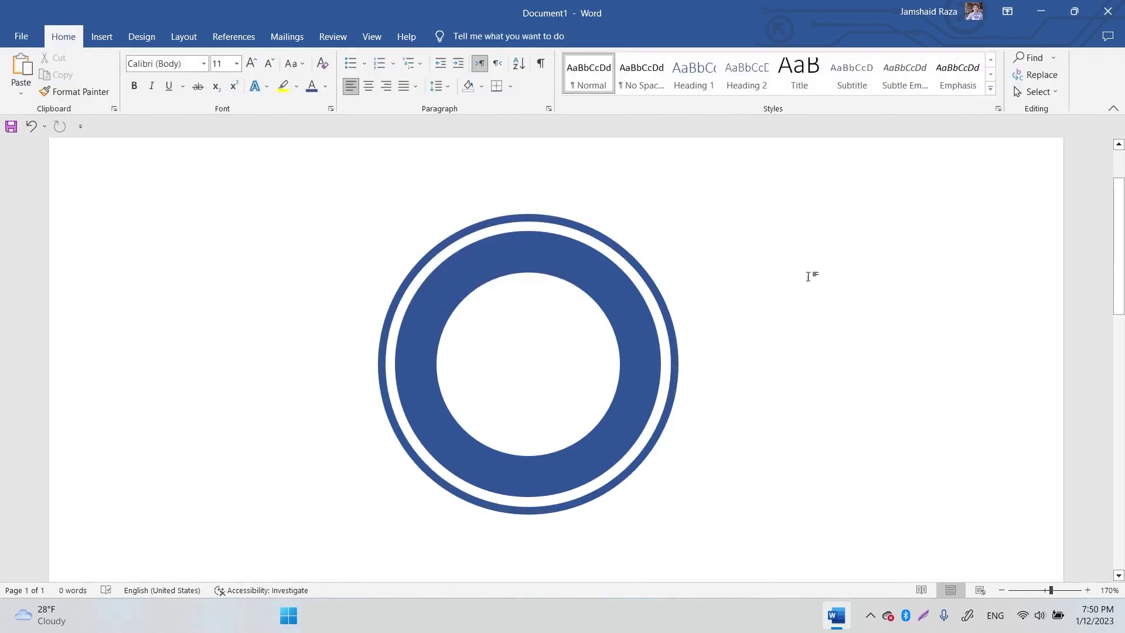
- Group the three circles into one object and nudge it slightly
click(541, 303)
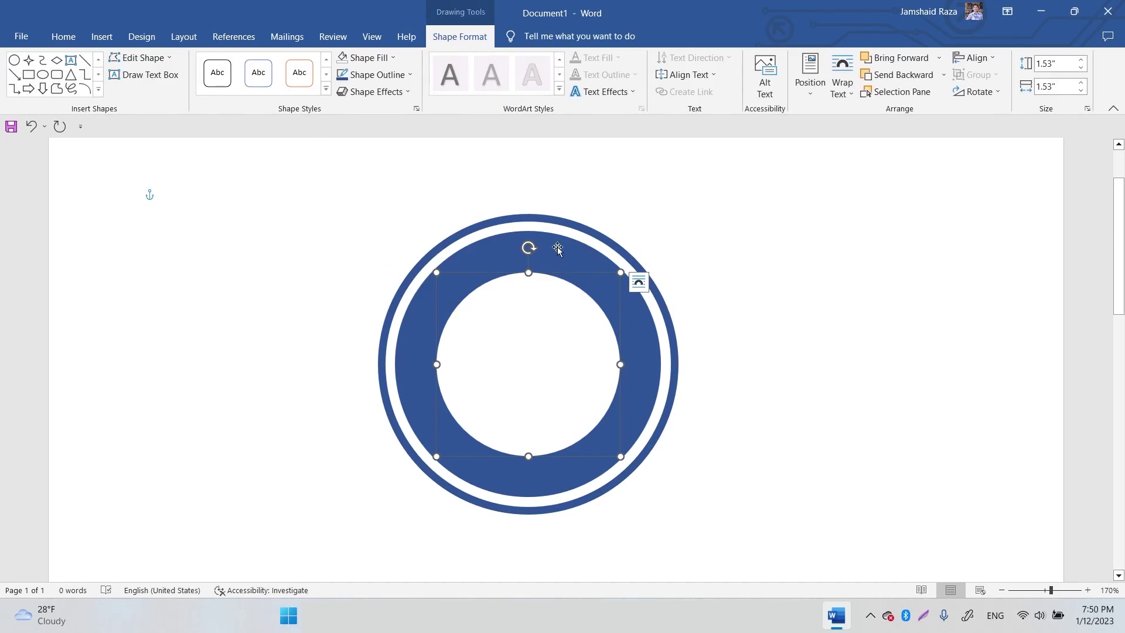
shift+click(560, 244)
shift+click(564, 225)
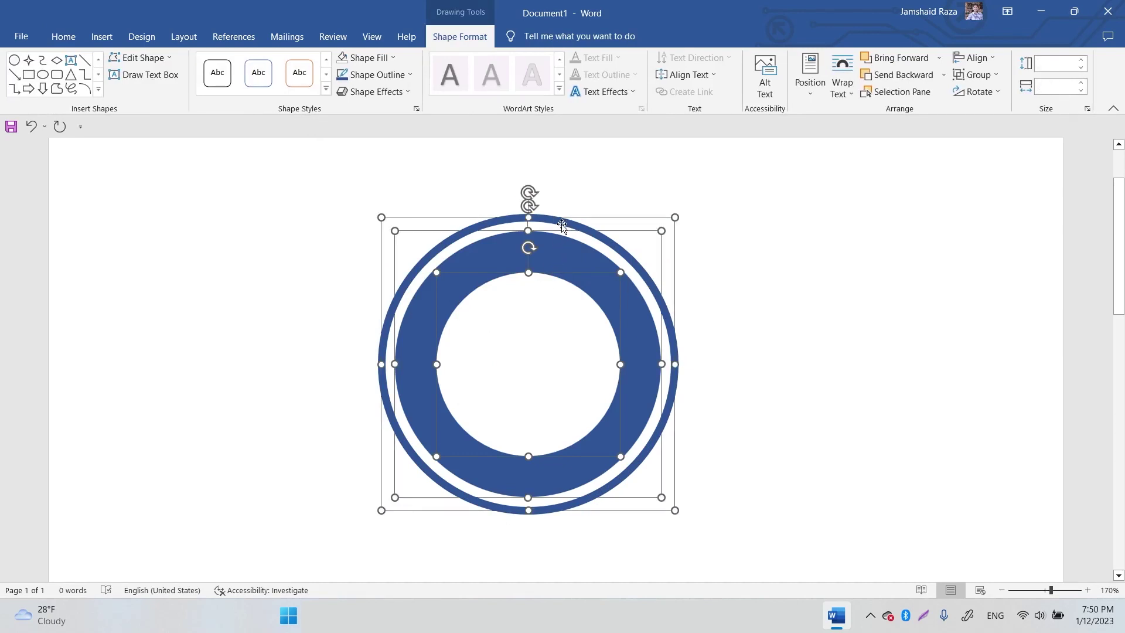
click(993, 76)
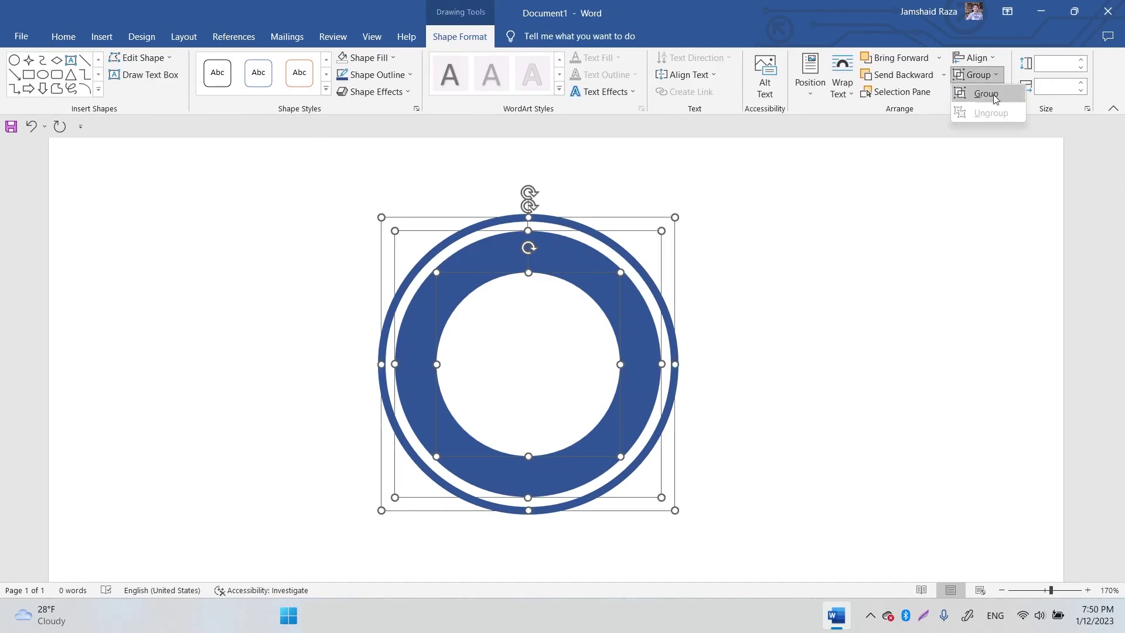
click(994, 94)
click(847, 168)
drag(595, 297, 612, 306)
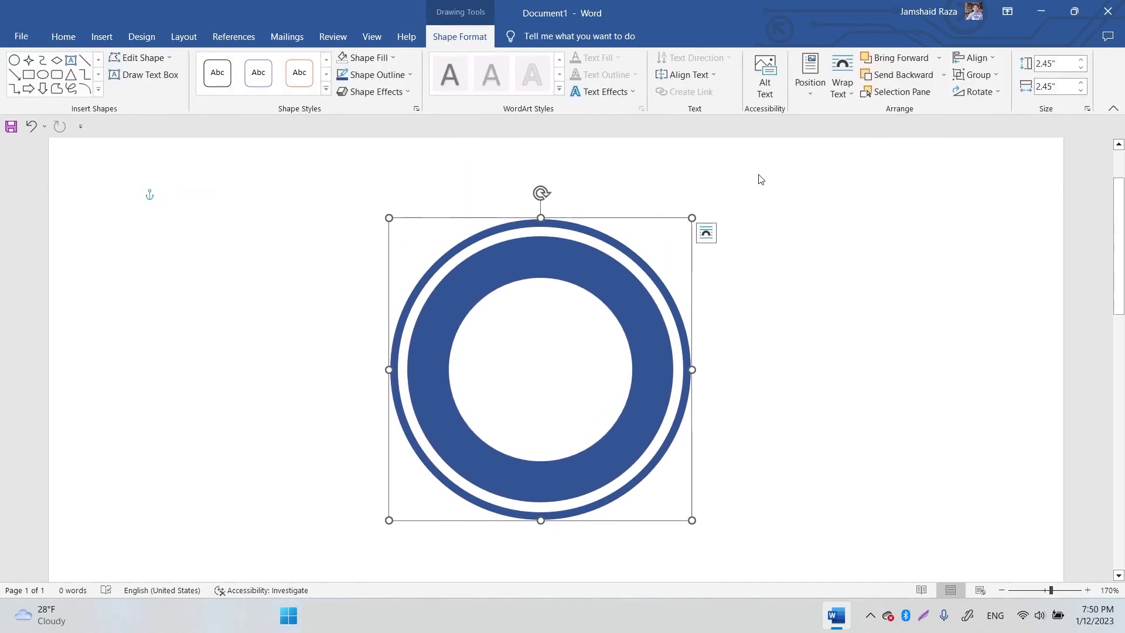
- Insert blue WordArt reading JAMSHAID ACADEMY over the rings
click(102, 37)
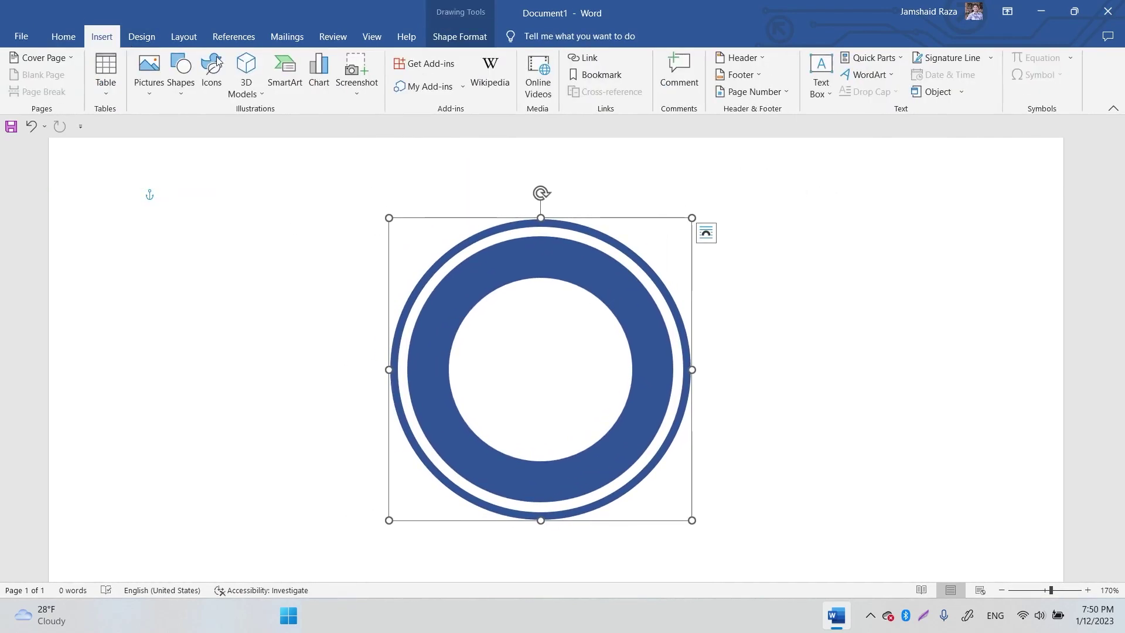
click(867, 74)
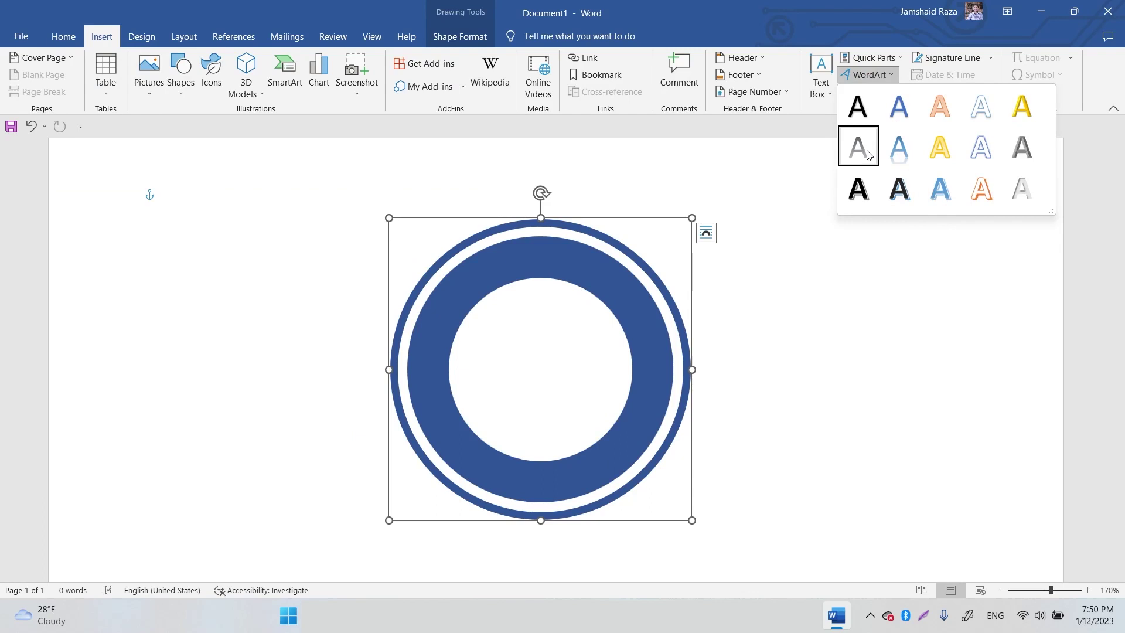
click(898, 148)
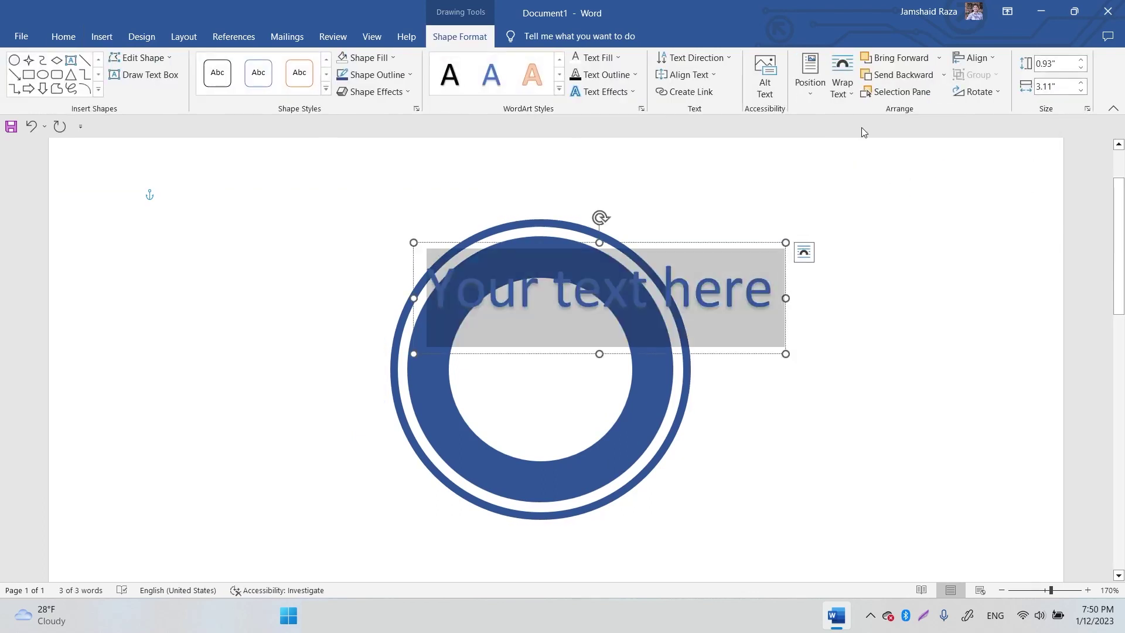
text(JAMSHAID)
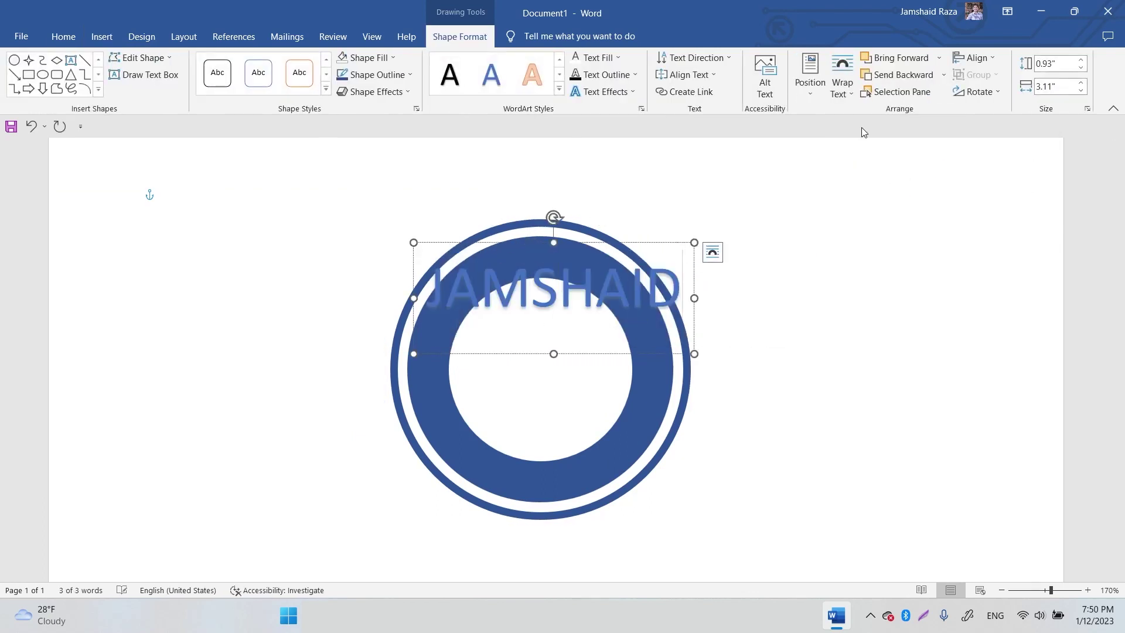
text( ACADEMY)
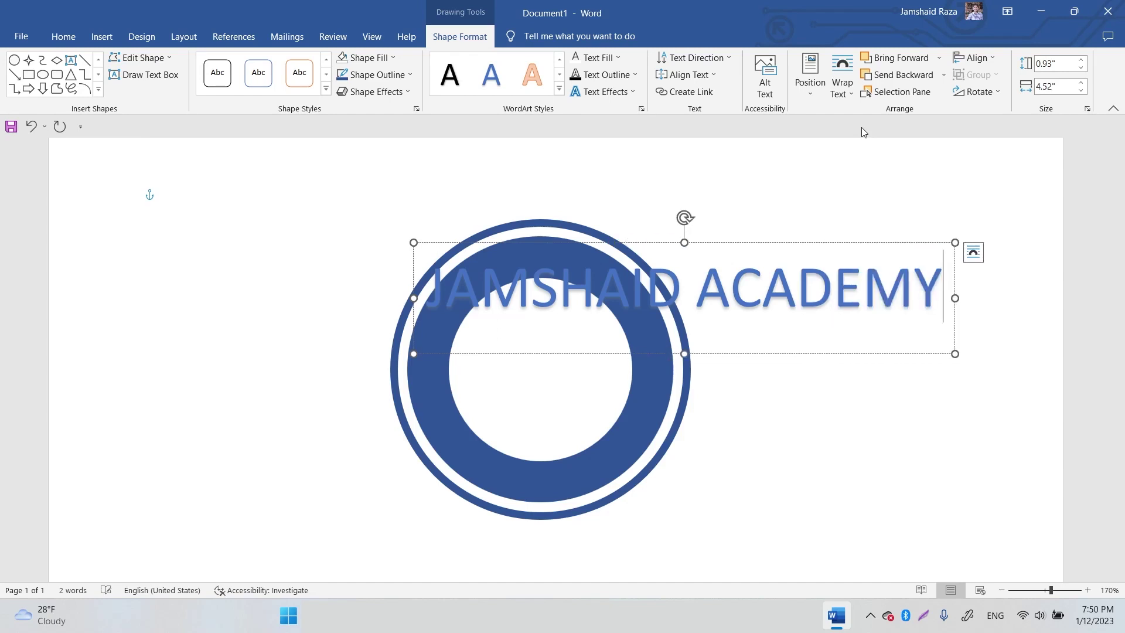
- Set all the WordArt text to the Helvetica font
key(ctrl+a)
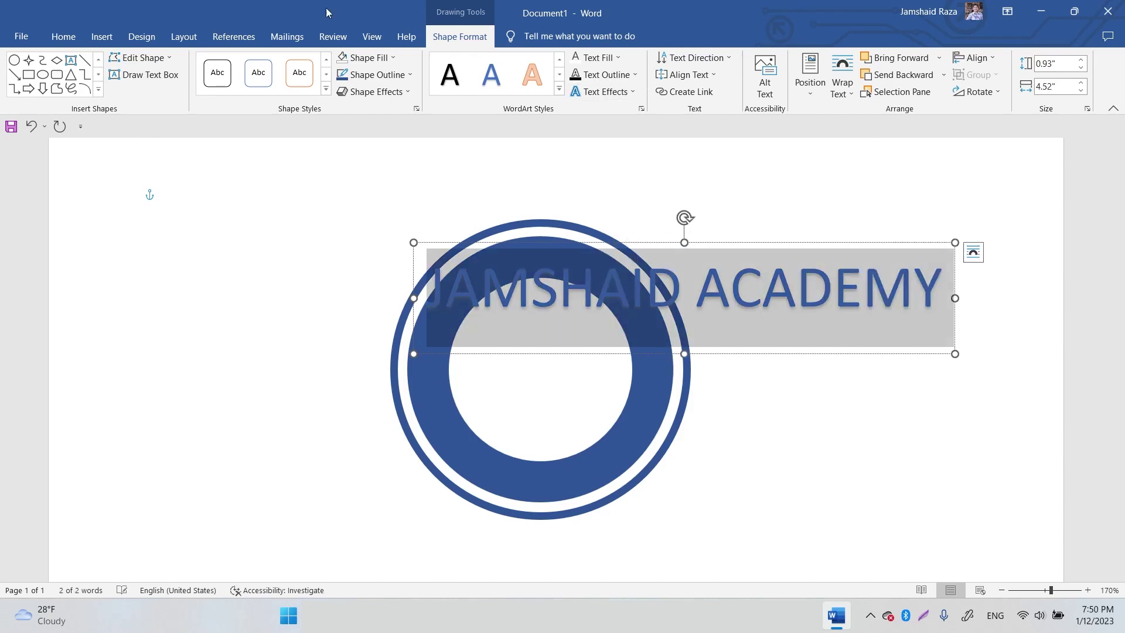
click(64, 36)
click(178, 64)
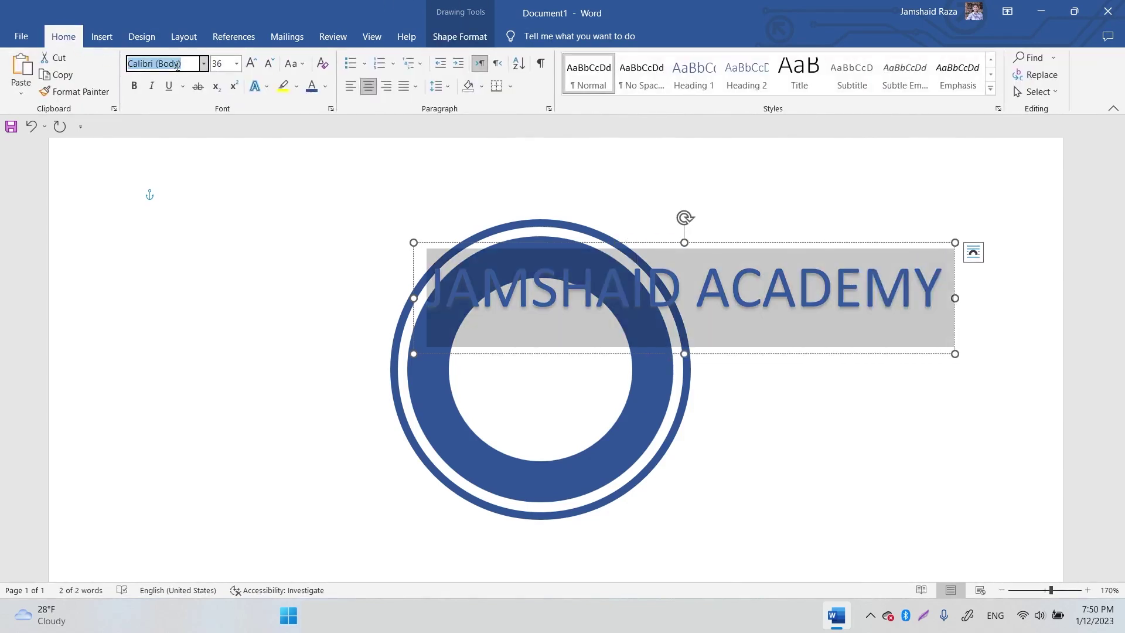
text(Helvetica)
key(Return)
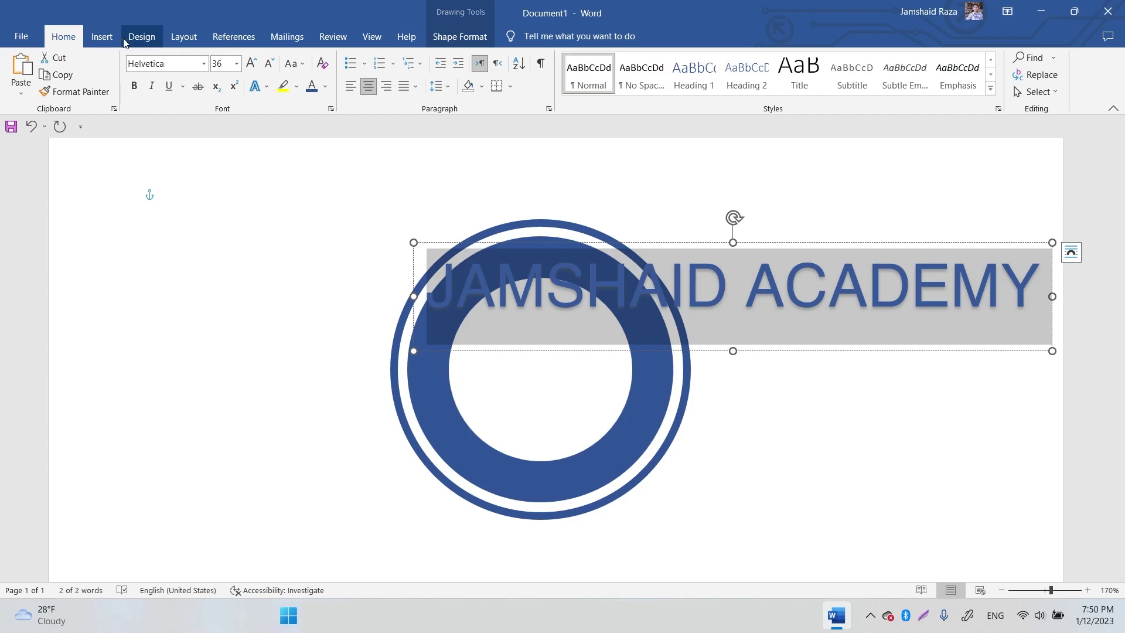
click(141, 37)
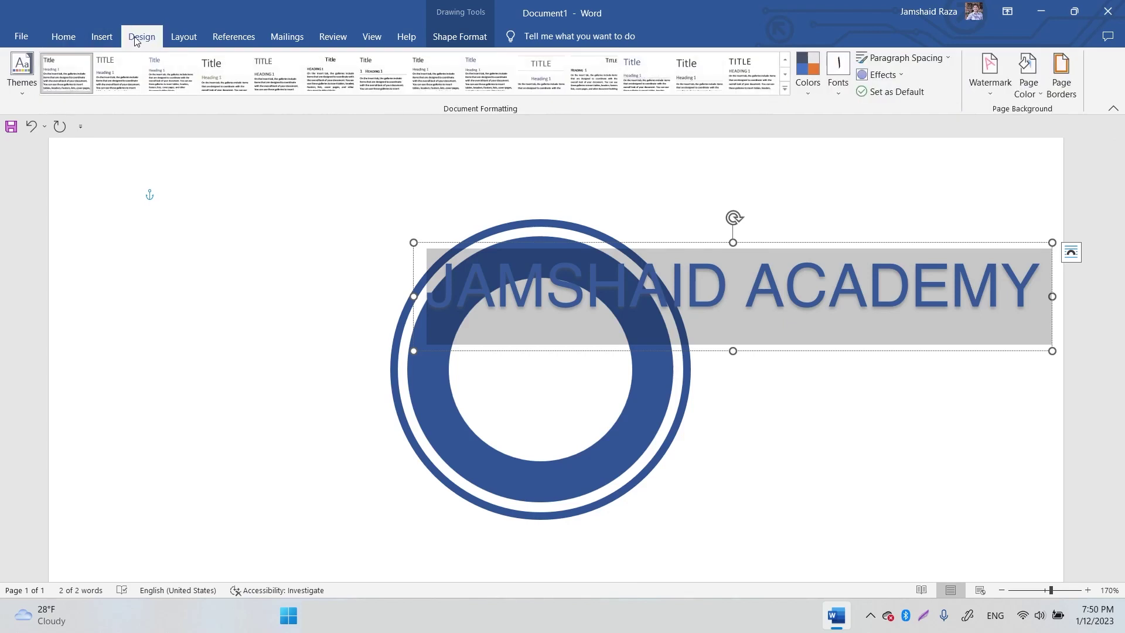
click(433, 39)
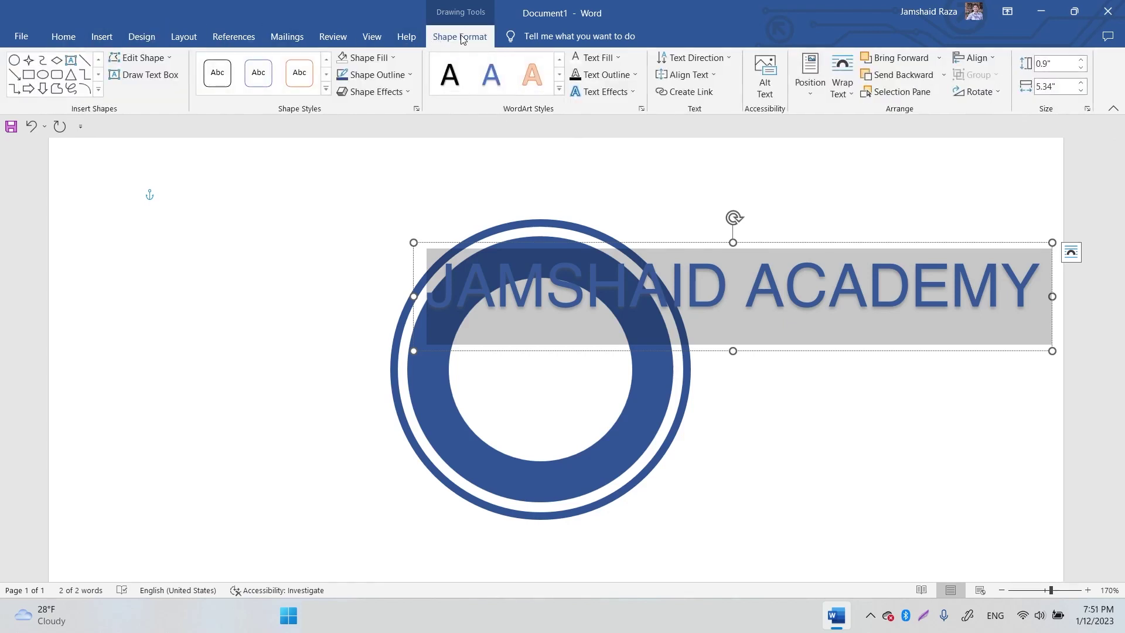
- Apply the Arch transform to JAMSHAID ACADEMY and fit its 2.2 by 2.52-inch box along the ring's top
click(627, 93)
mouse_move(623, 283)
click(697, 264)
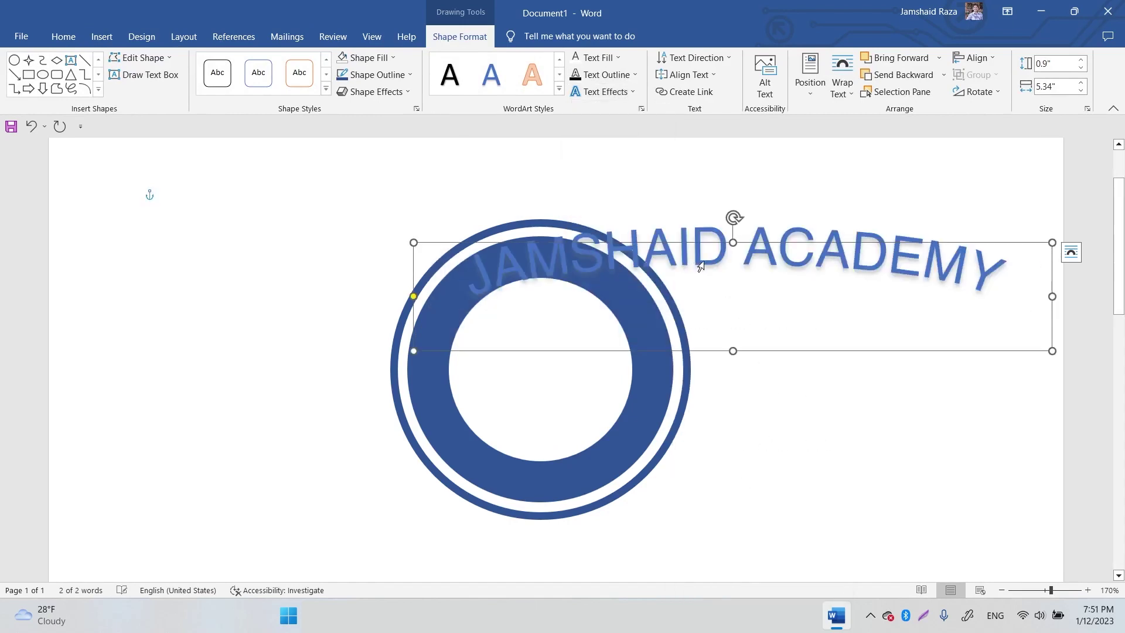
drag(1053, 296, 687, 289)
drag(619, 240, 612, 222)
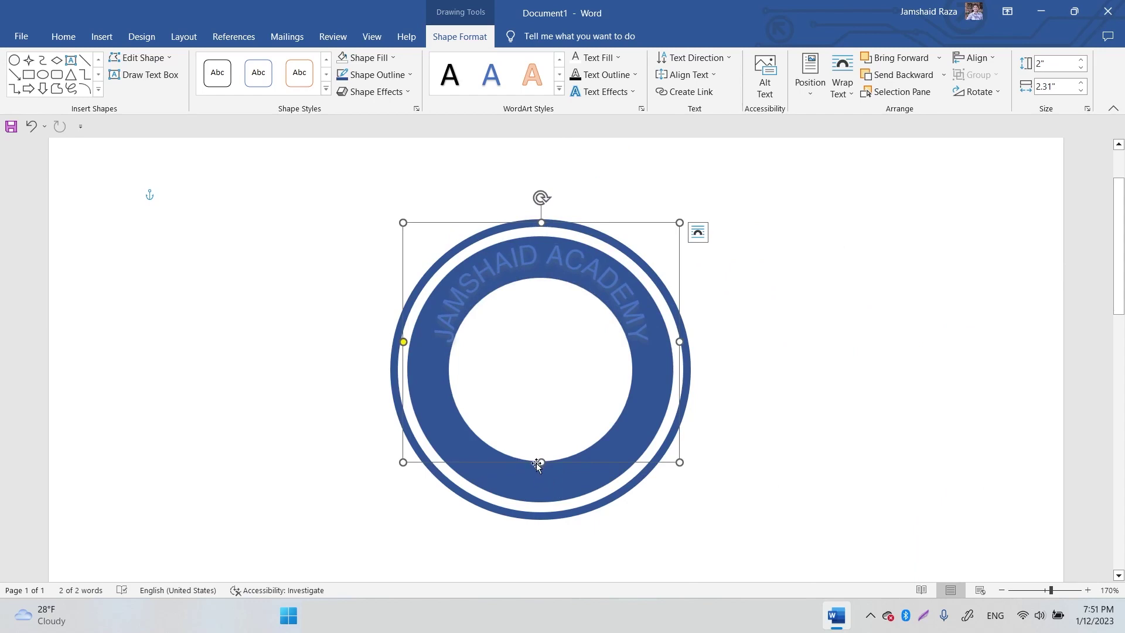
drag(541, 464, 541, 485)
key(ctrl+z)
drag(402, 462, 373, 501)
drag(625, 237, 640, 228)
drag(695, 358, 692, 358)
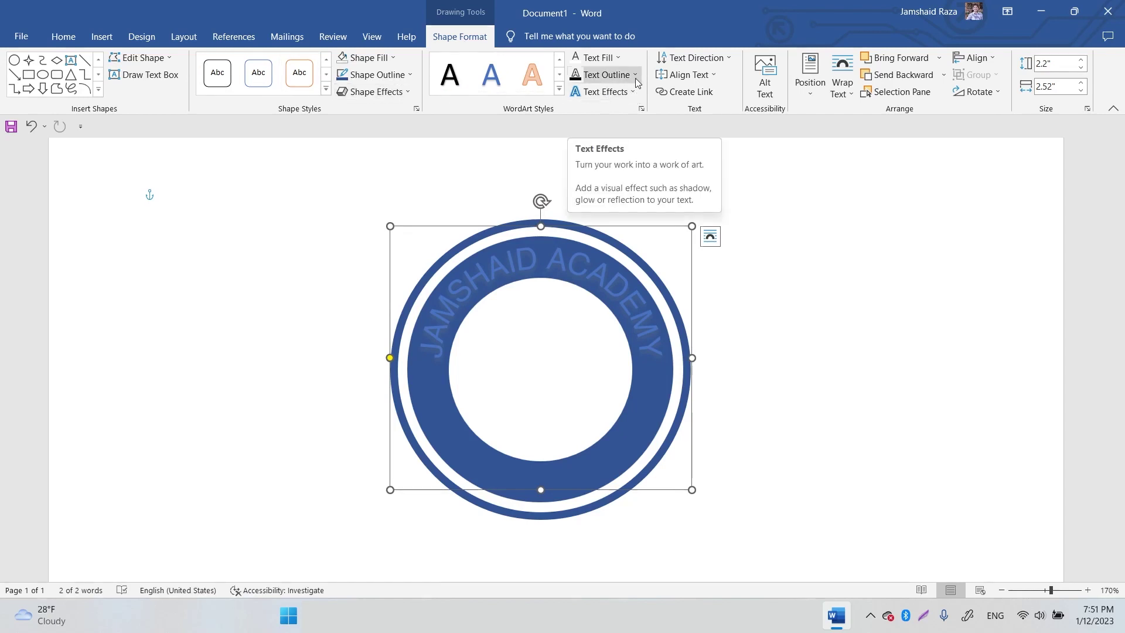
- Make the arched text white and paste a copy down at the ring's bottom
click(617, 57)
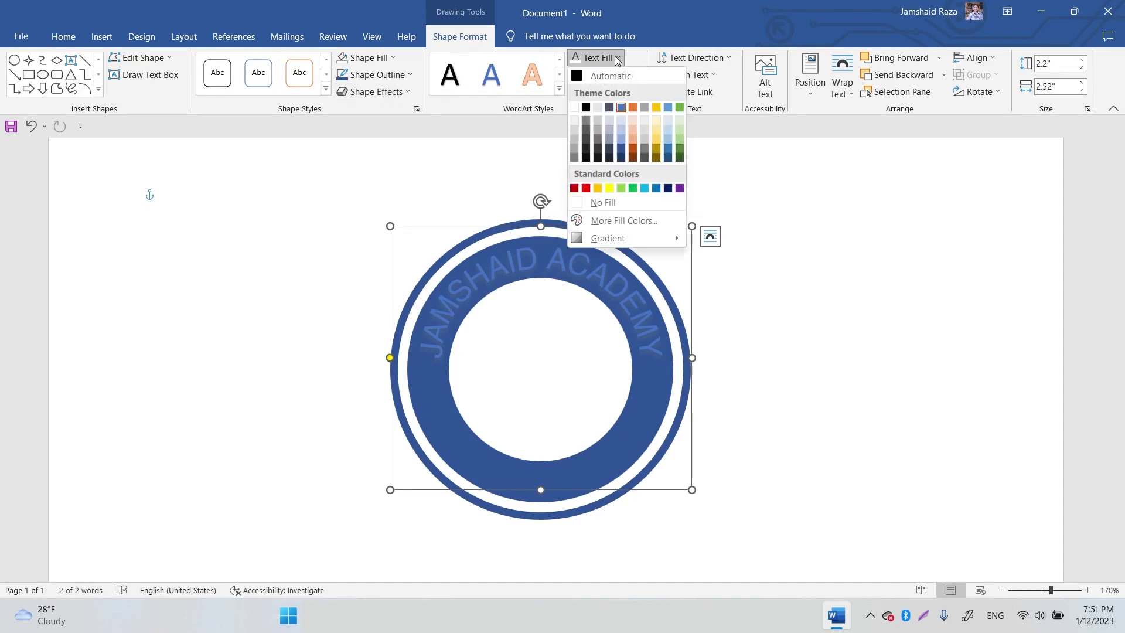
click(574, 107)
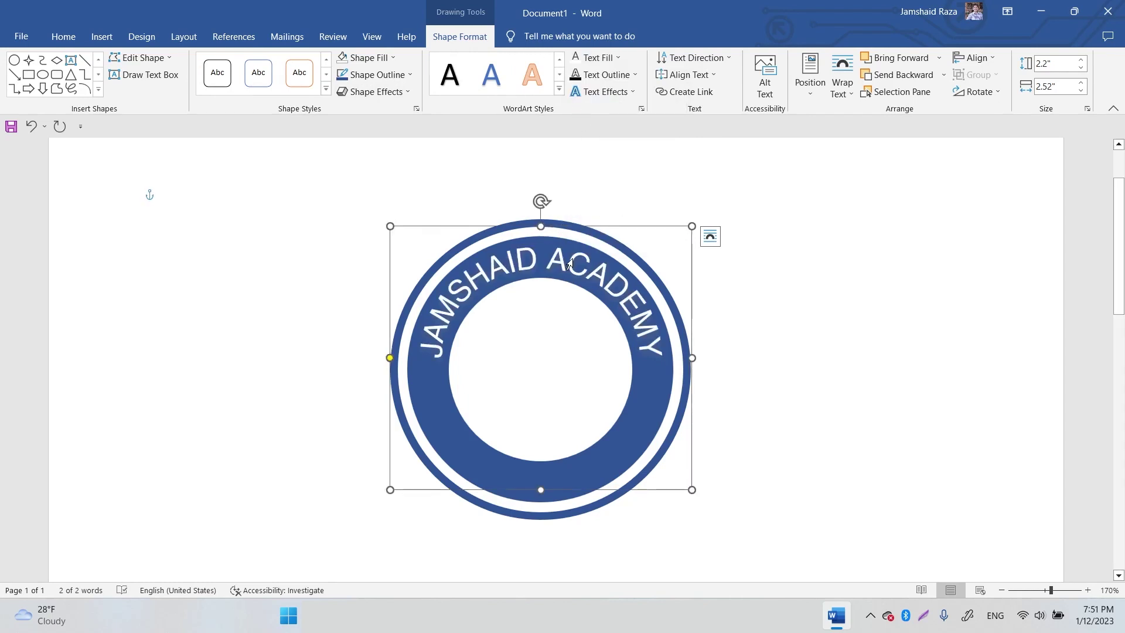
key(ctrl+v)
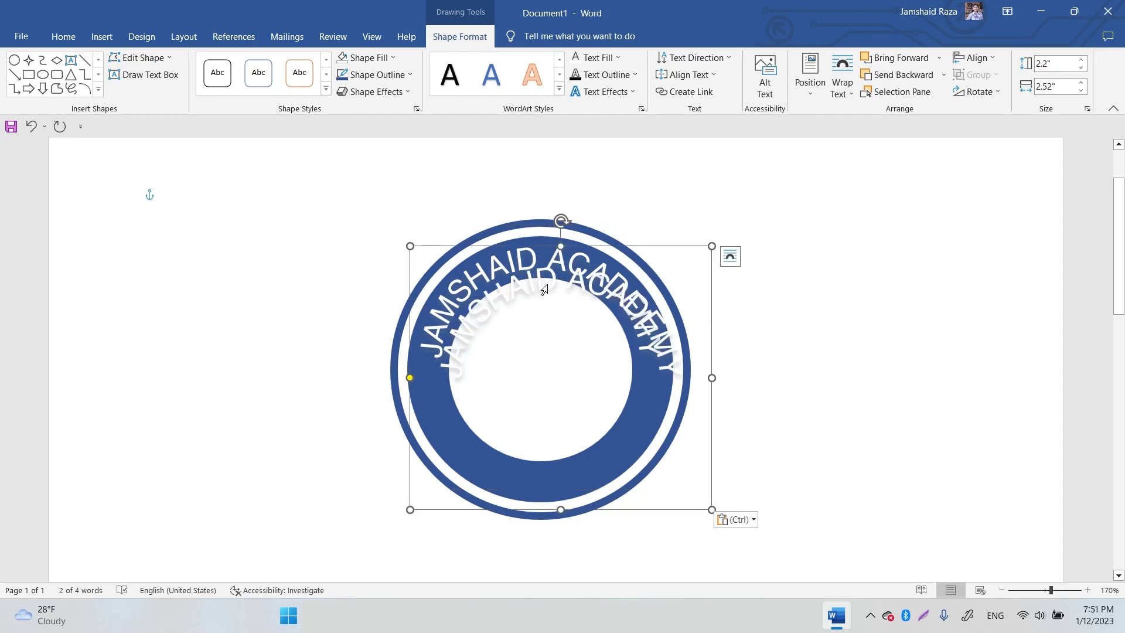
drag(679, 249, 657, 326)
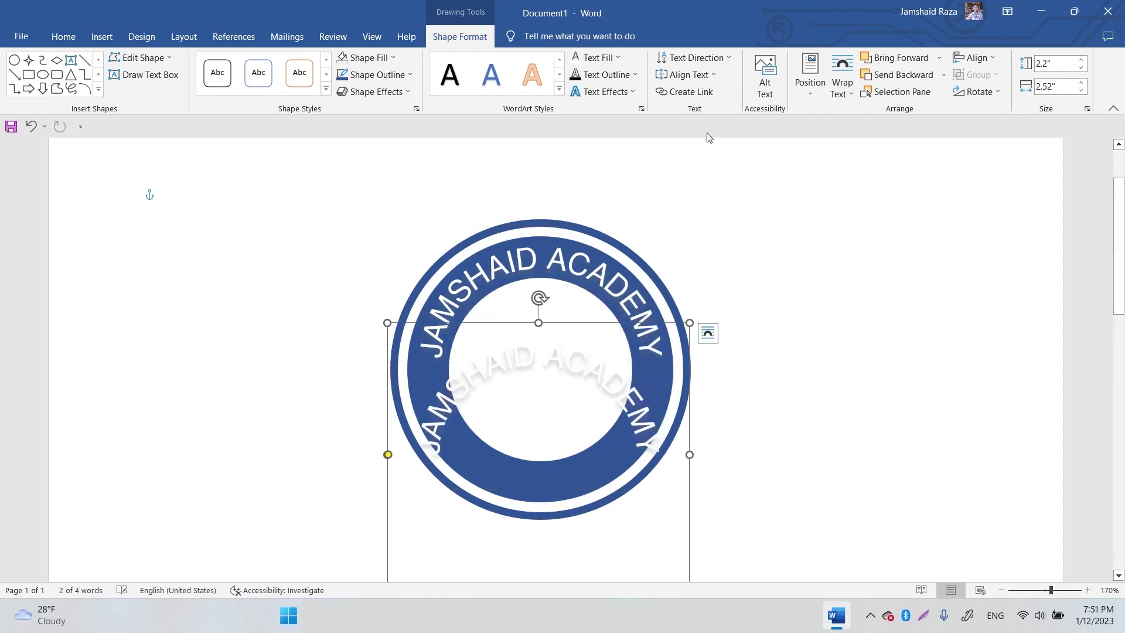
- Apply the Arch Down transform to the copy and move it up inside the ring
click(605, 95)
mouse_move(622, 280)
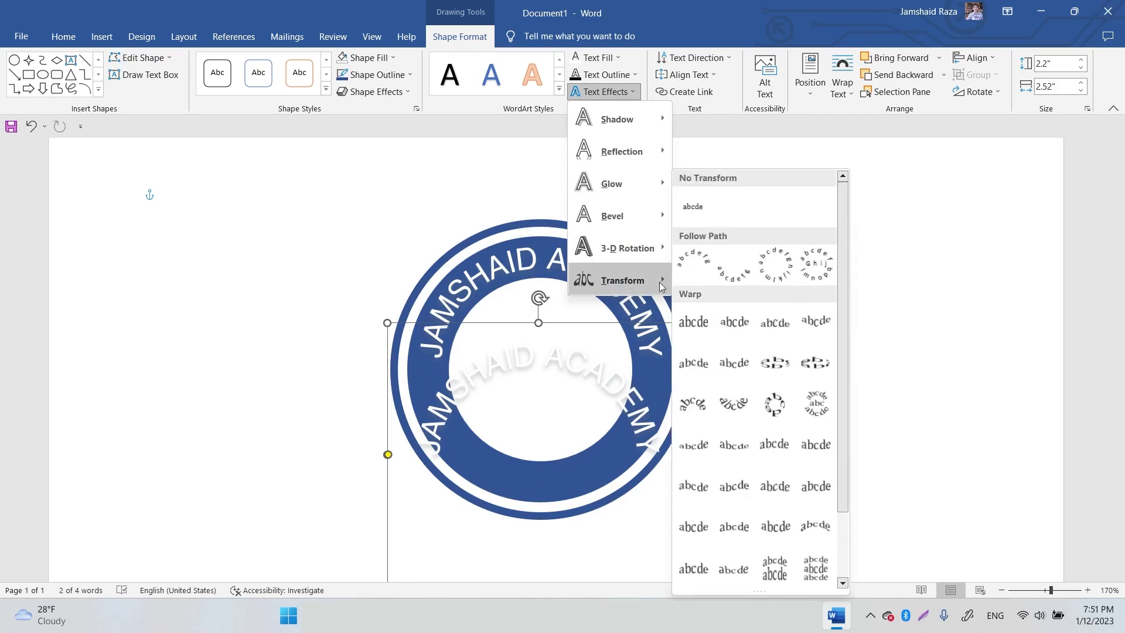
click(743, 270)
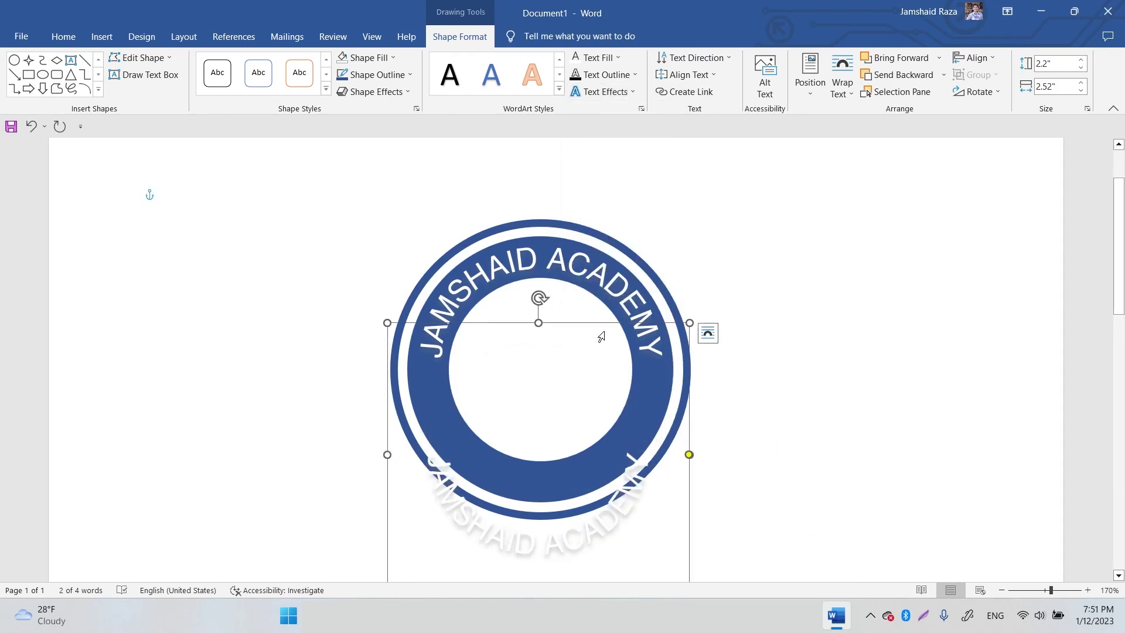
drag(584, 322, 586, 262)
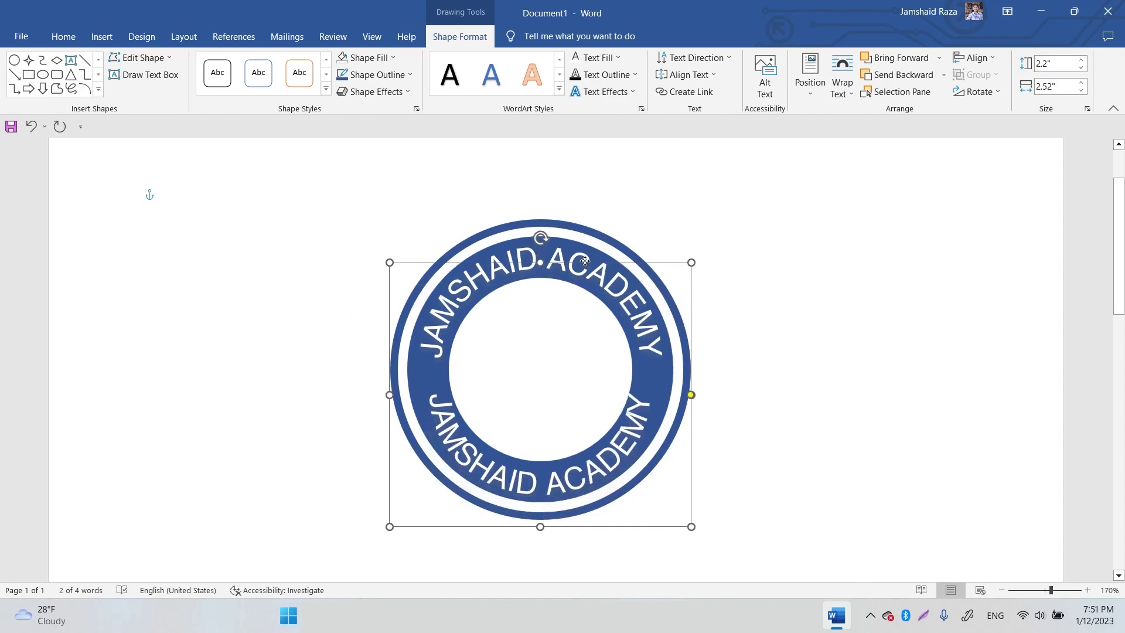
- Retype the lower WordArt as FREE LEARNING RESOURCES and enlarge its box to 2.32 by 2.69 inches
double_click(596, 469)
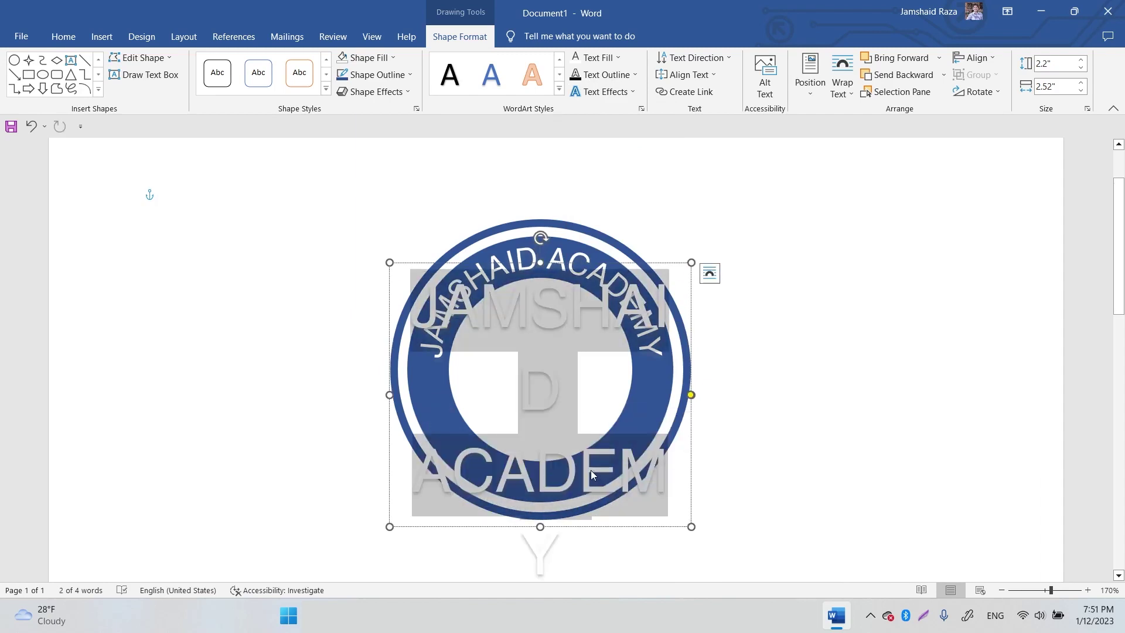
text(FREE LEAR)
text(NING)
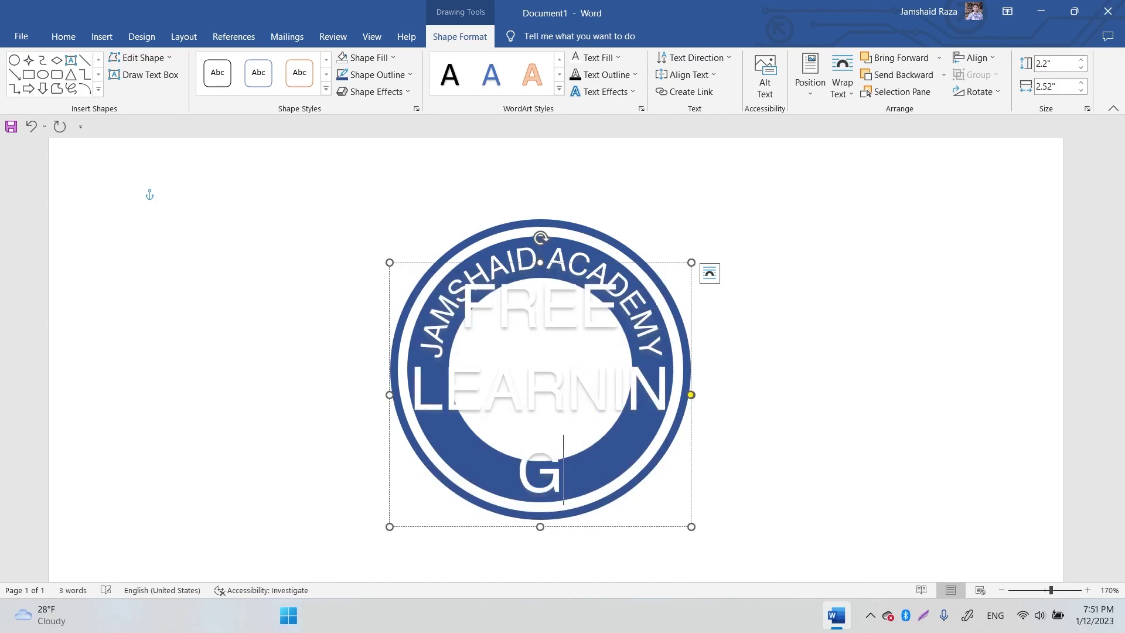
text( RES)
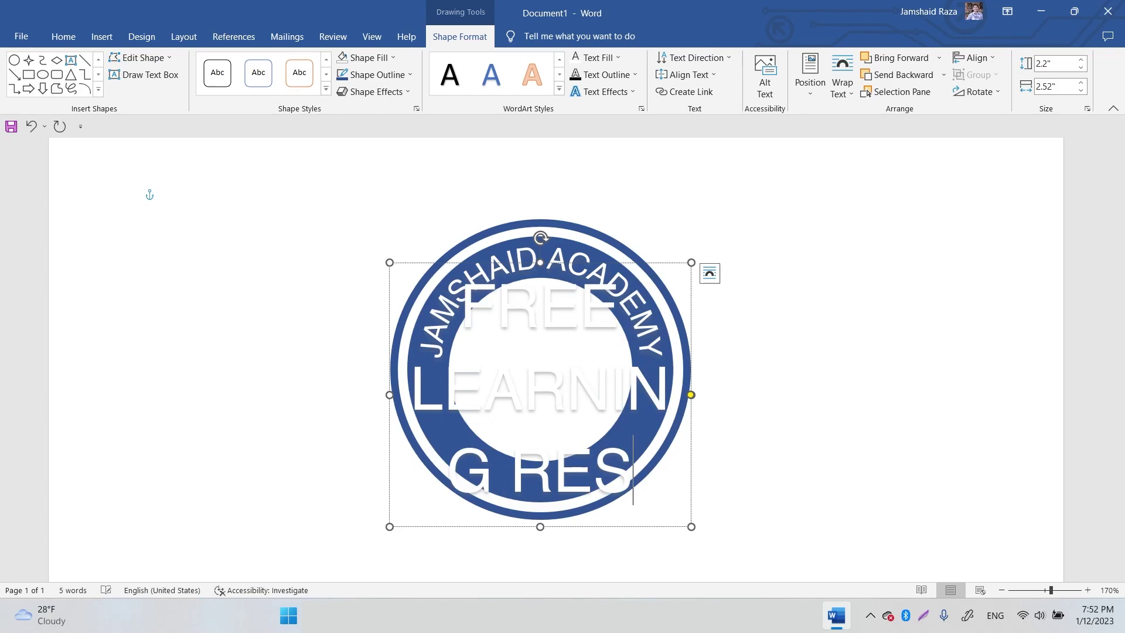
text(OUR)
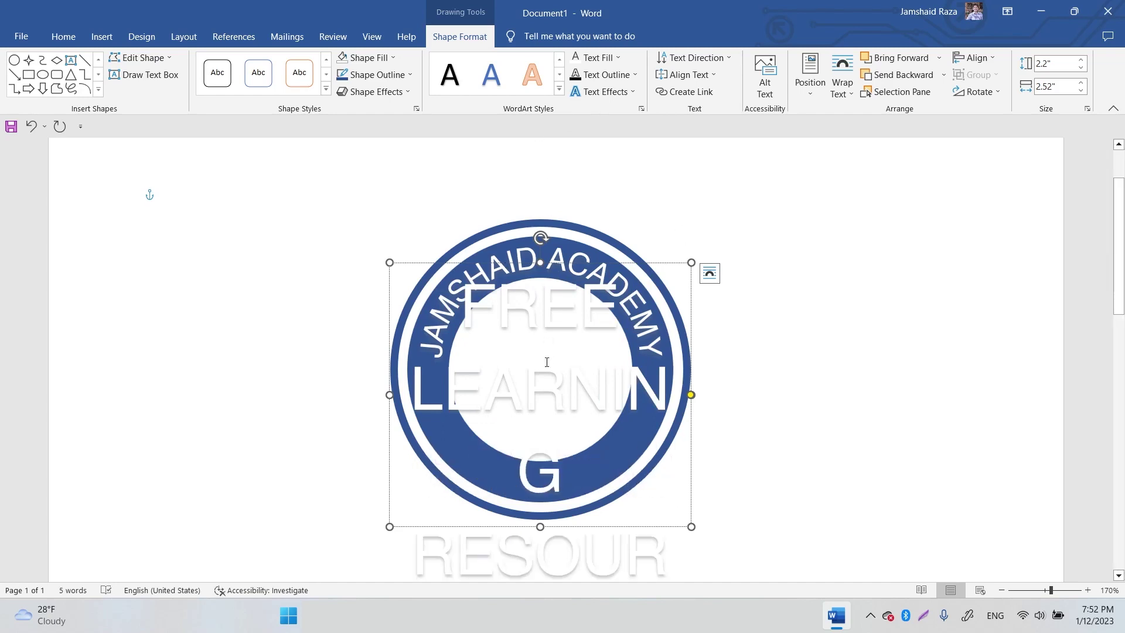
click(648, 263)
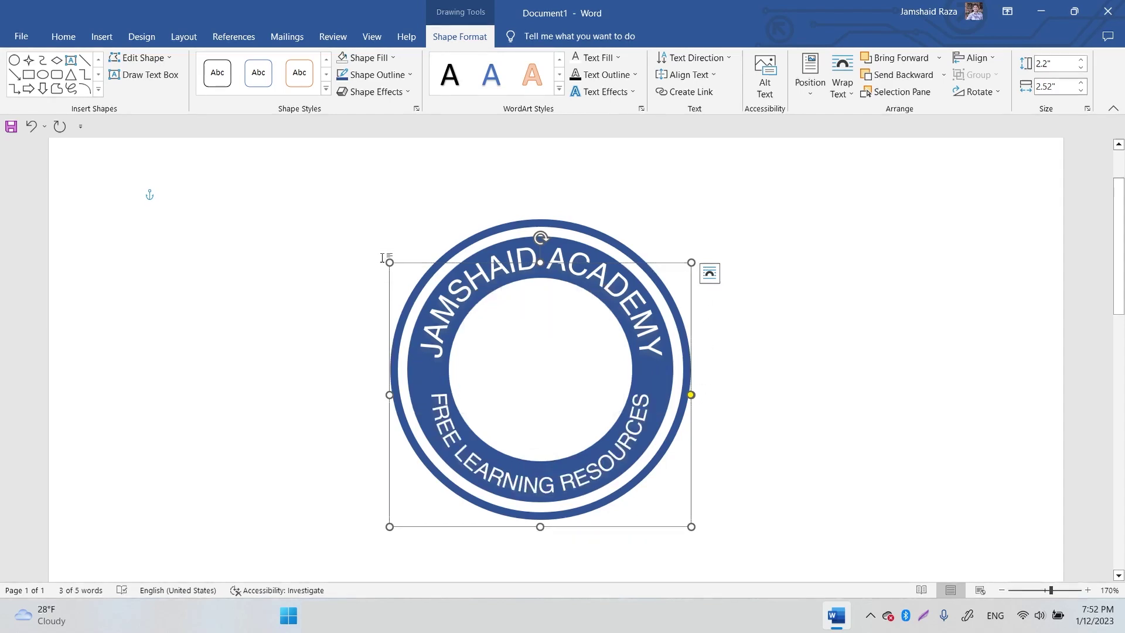
drag(385, 261, 439, 250)
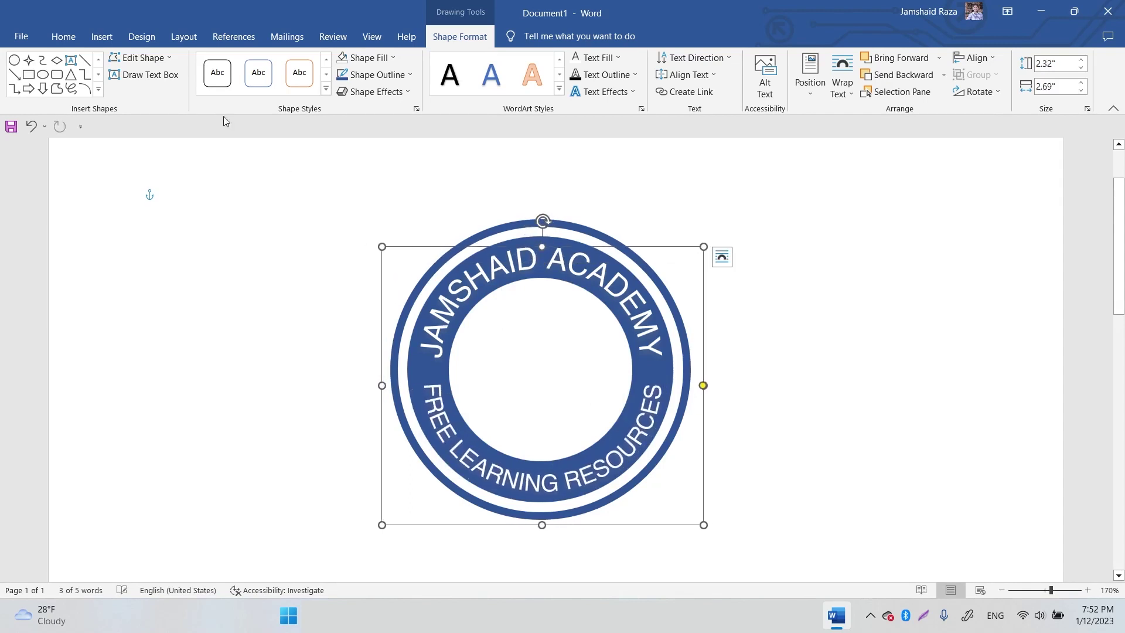
- Resize the bottom phrase to 14 pt, shrinking to 12 first, and move it higher
click(63, 37)
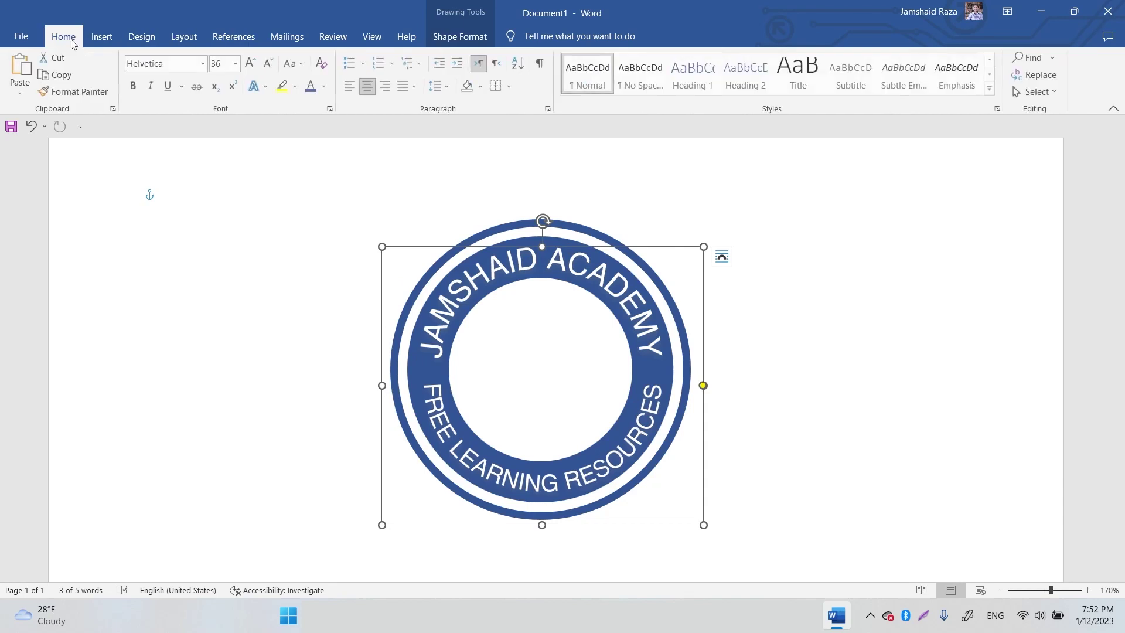
click(268, 65)
click(268, 65)
click(269, 64)
click(268, 64)
click(268, 64)
click(268, 65)
click(269, 64)
click(269, 64)
click(268, 65)
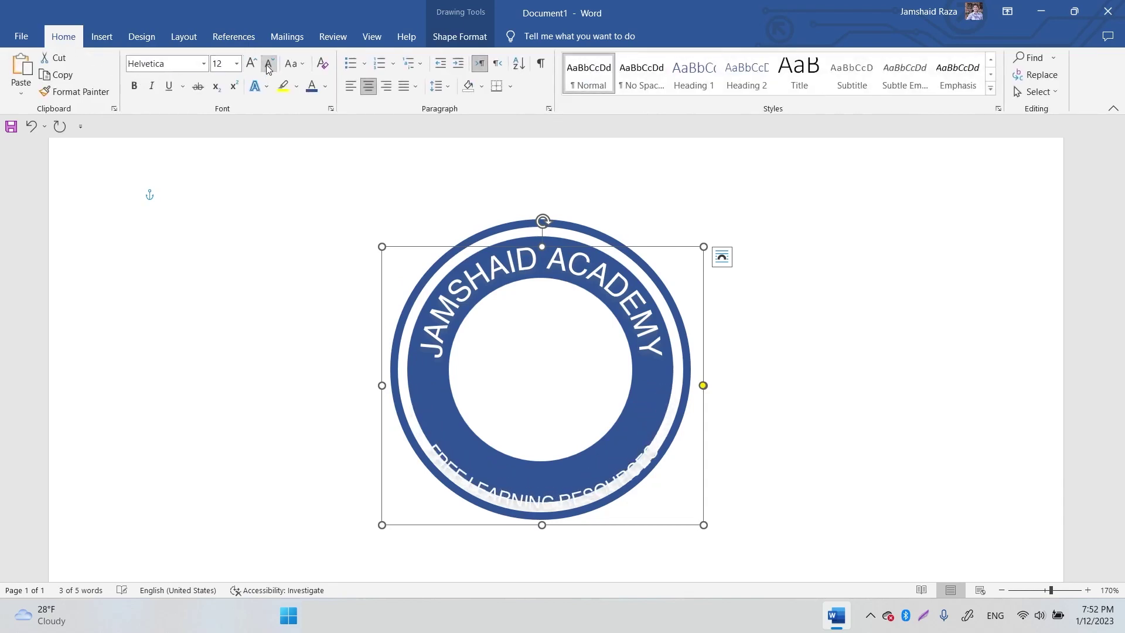
drag(669, 243, 666, 220)
click(251, 63)
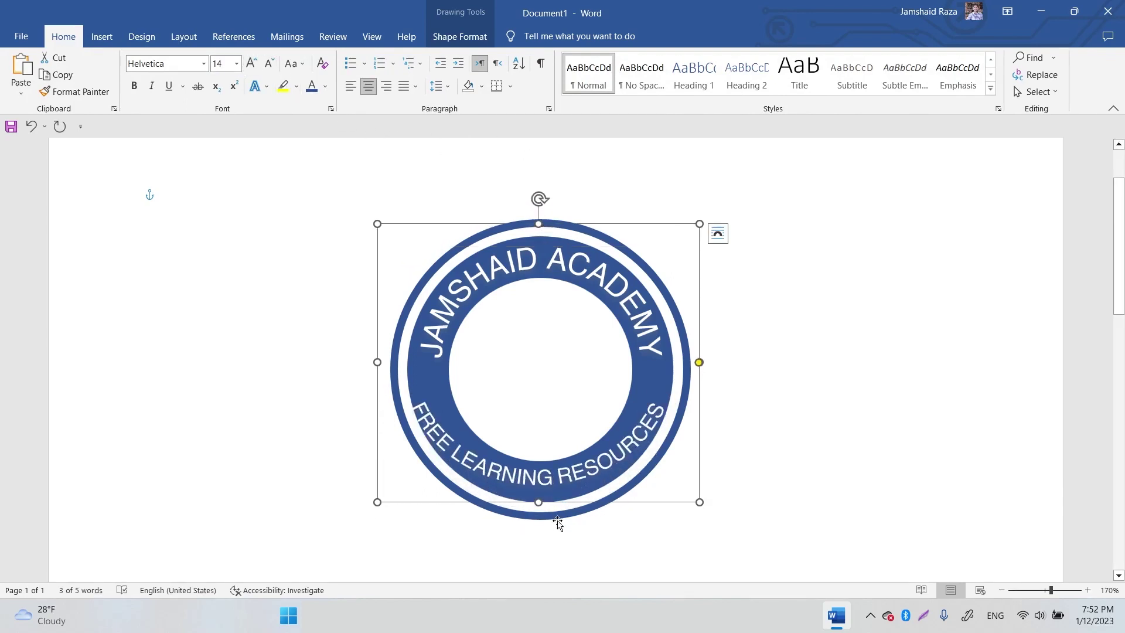
- Reshape and reposition the bottom text frame so the phrase curves neatly inside the ring
drag(541, 501, 539, 524)
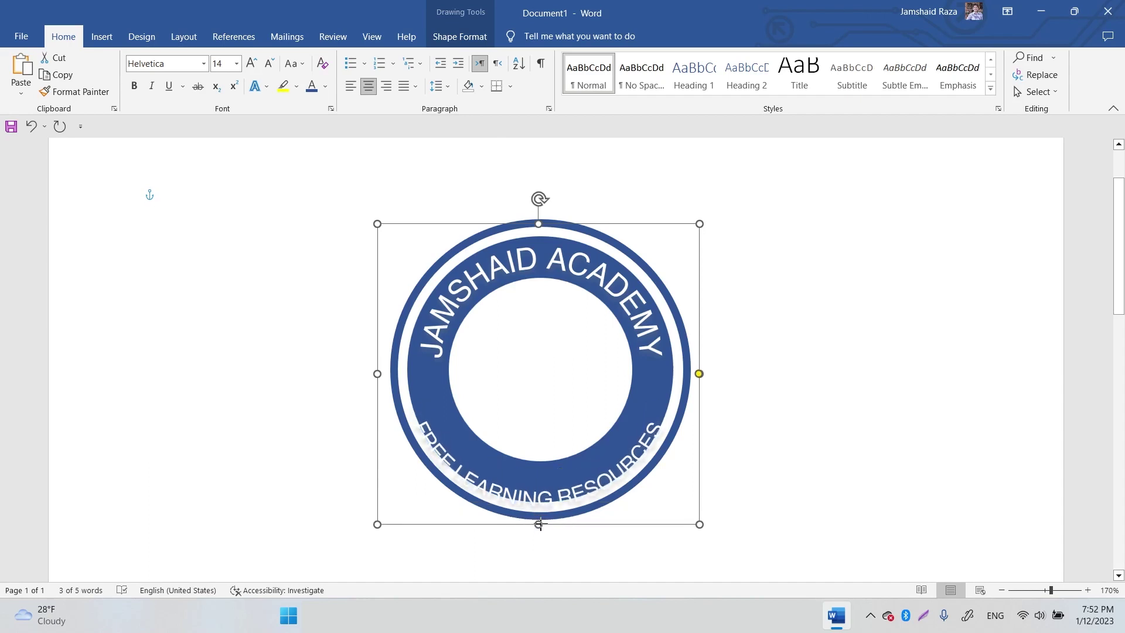
drag(615, 225, 614, 200)
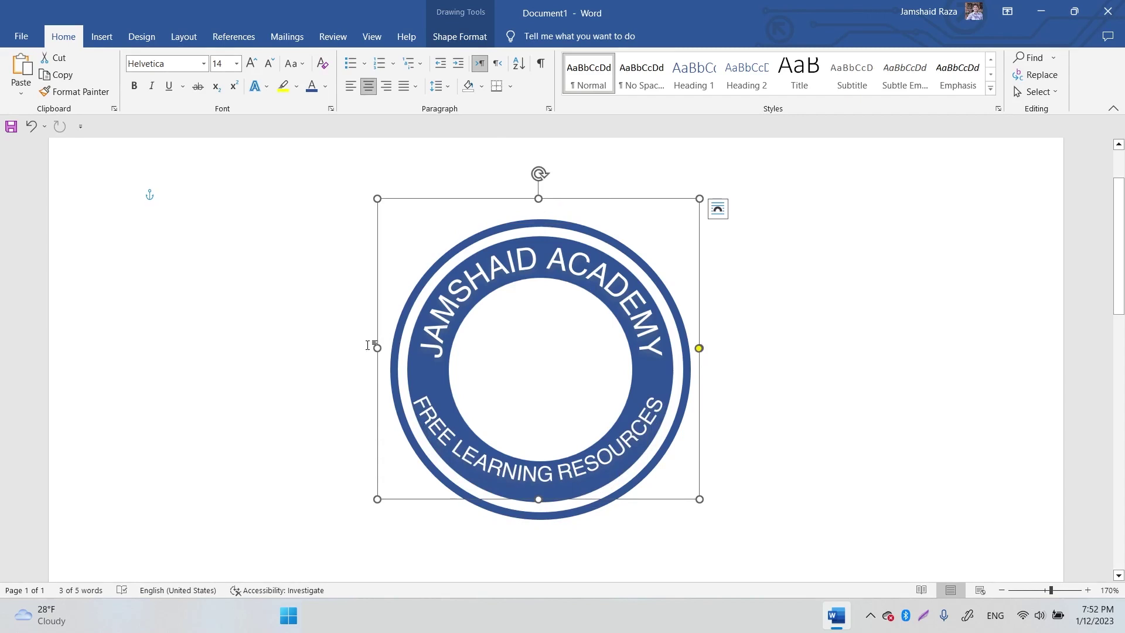
drag(376, 348, 402, 348)
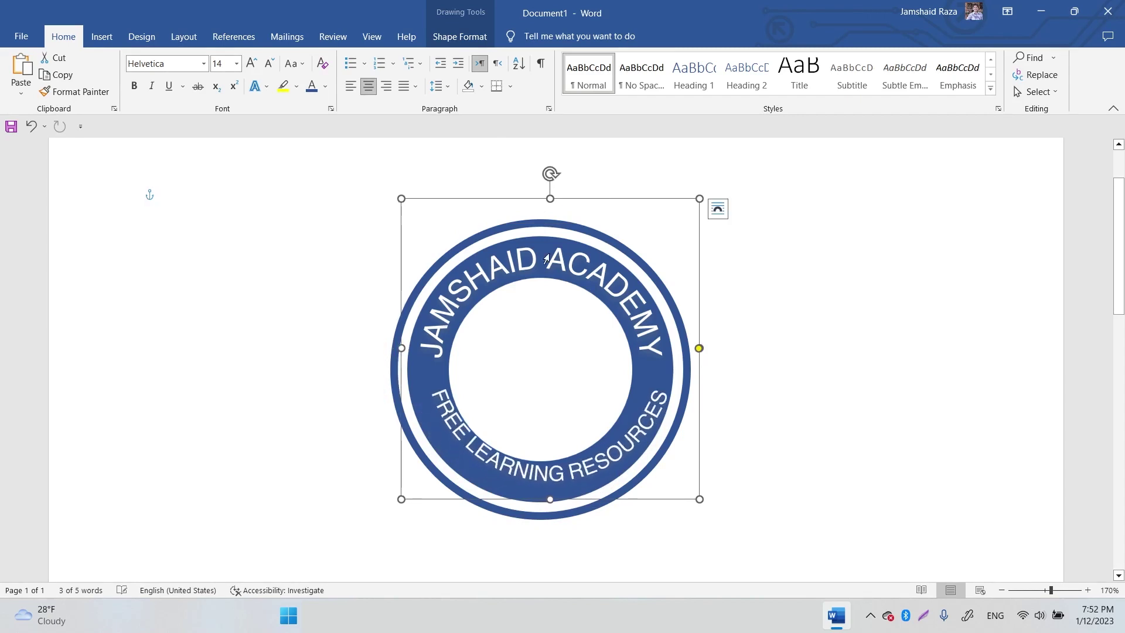
drag(606, 199, 598, 207)
drag(691, 206, 647, 206)
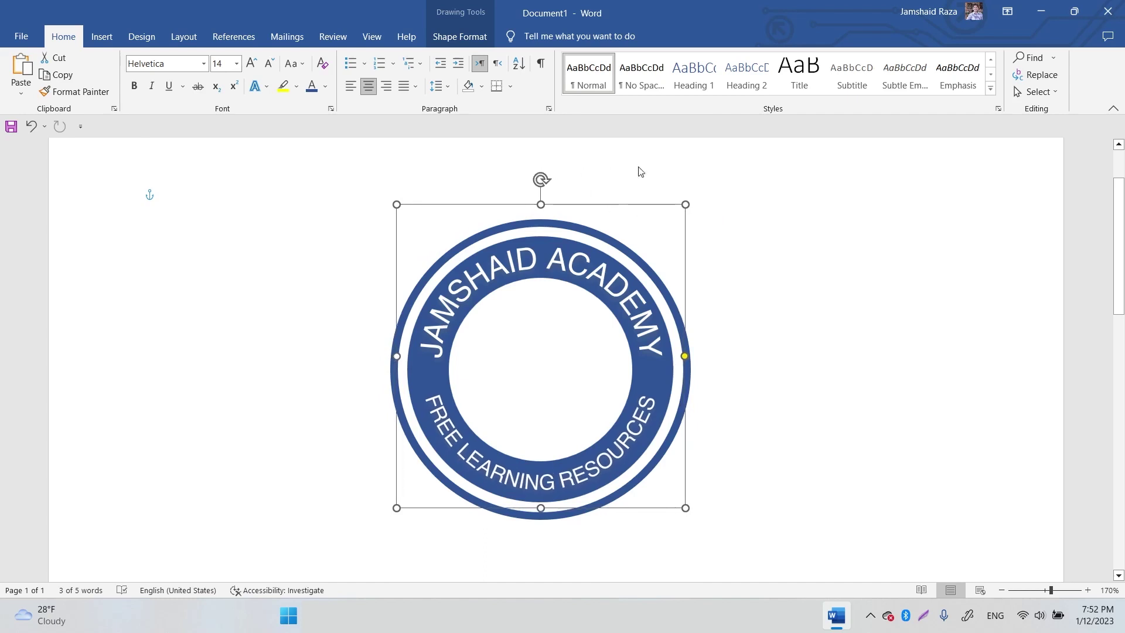
click(551, 181)
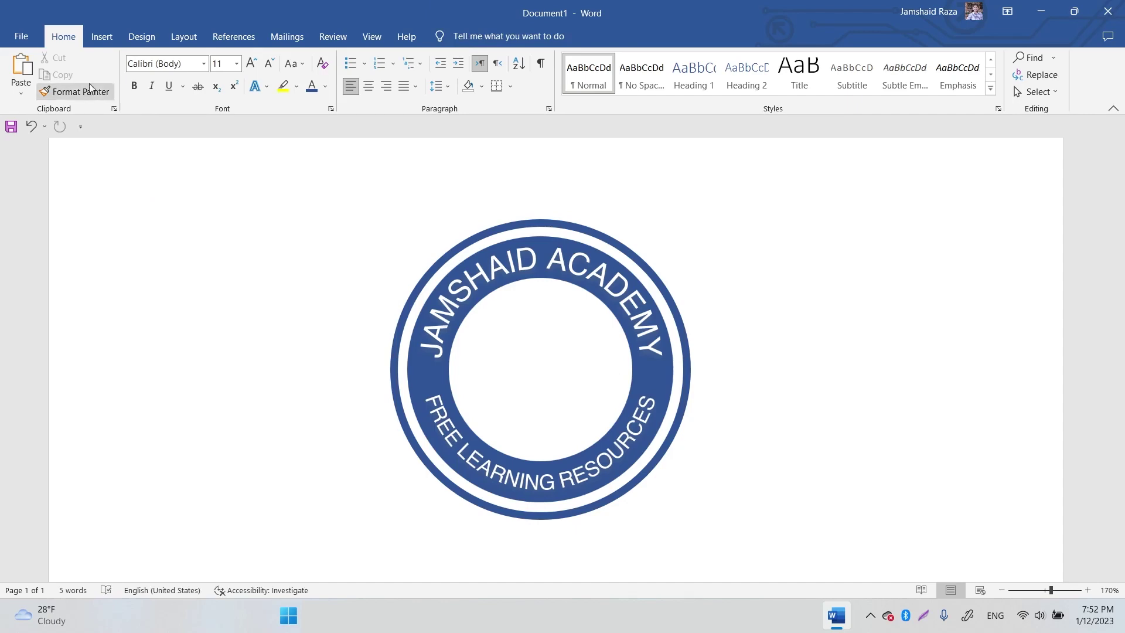
- Bring up the Shapes gallery from the Insert ribbon
click(137, 37)
click(101, 36)
click(181, 91)
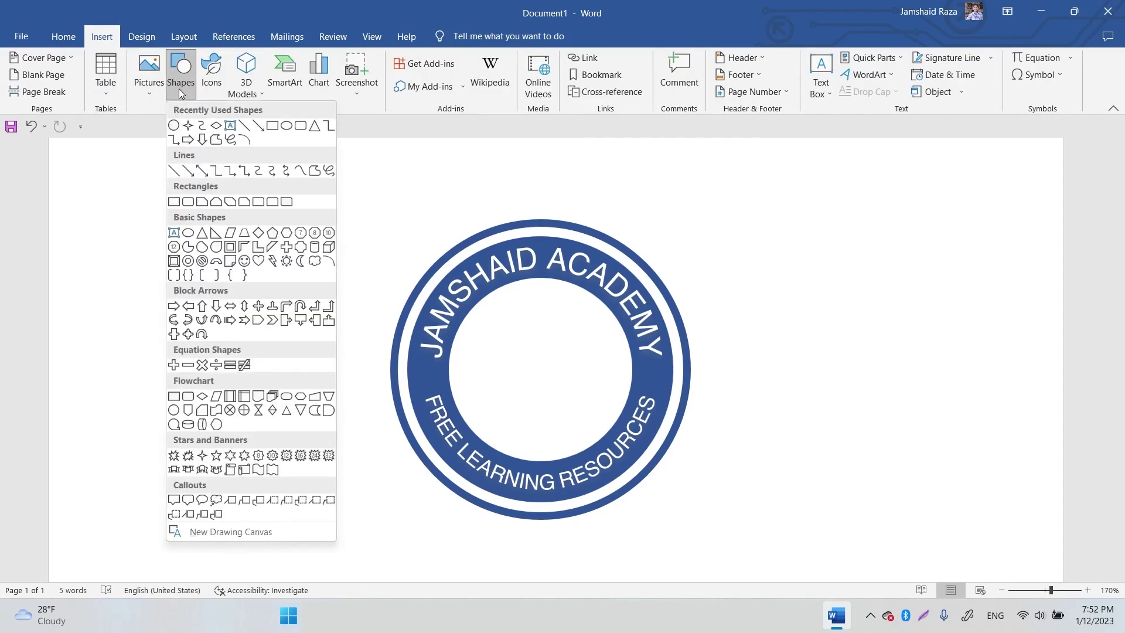
- Draw a small four-point star on the ring's left side with white fill and no outline
click(202, 455)
mouse_move(423, 368)
mouse_down()
mouse_move(458, 407)
mouse_move(451, 396)
mouse_up()
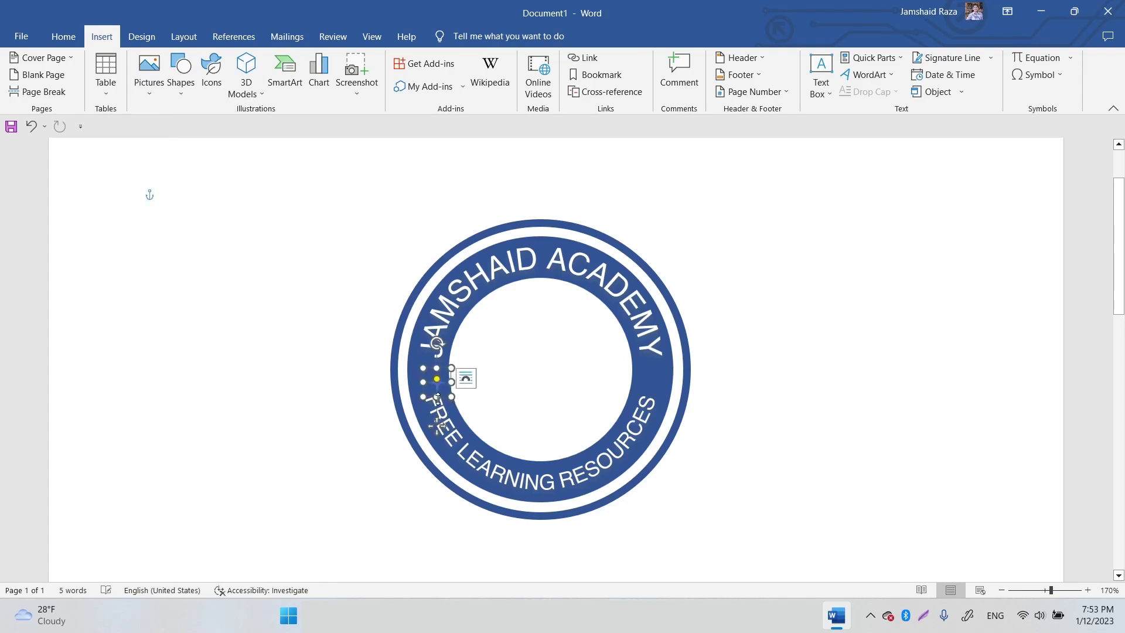
click(370, 58)
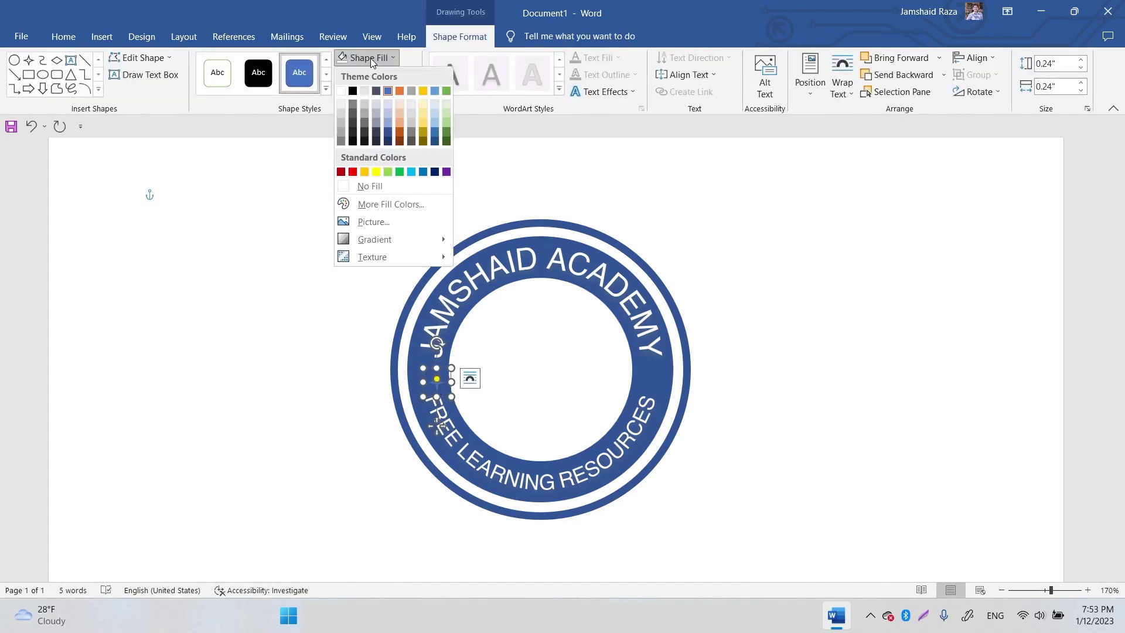
click(342, 91)
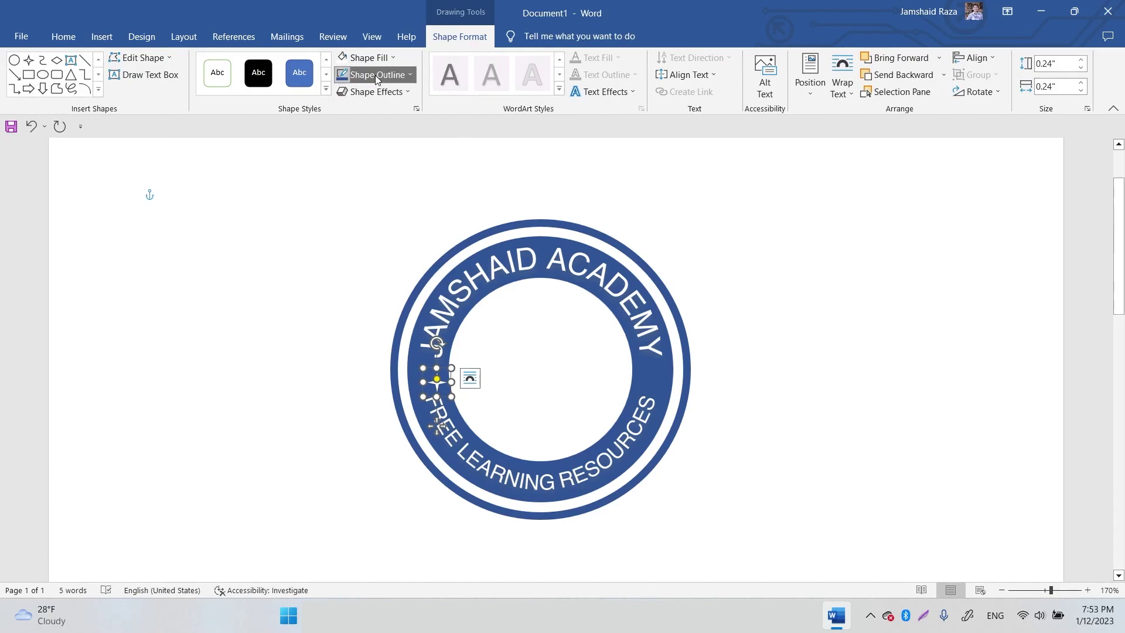
click(375, 75)
click(377, 204)
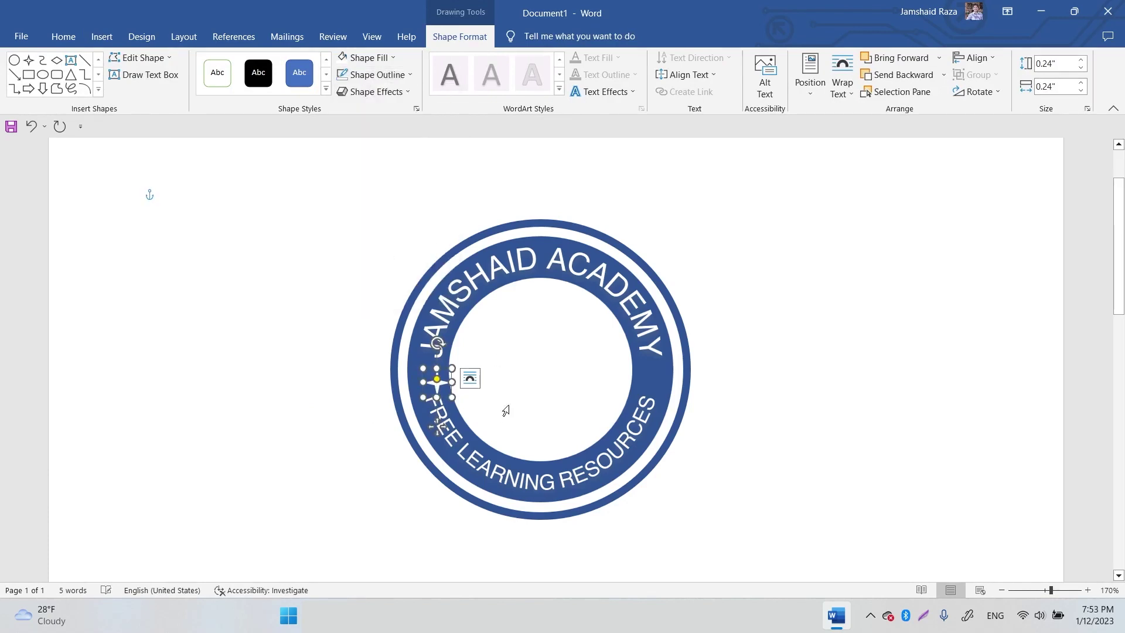
- Position the star on the ring between the two phrases and tilt it
drag(440, 384, 442, 388)
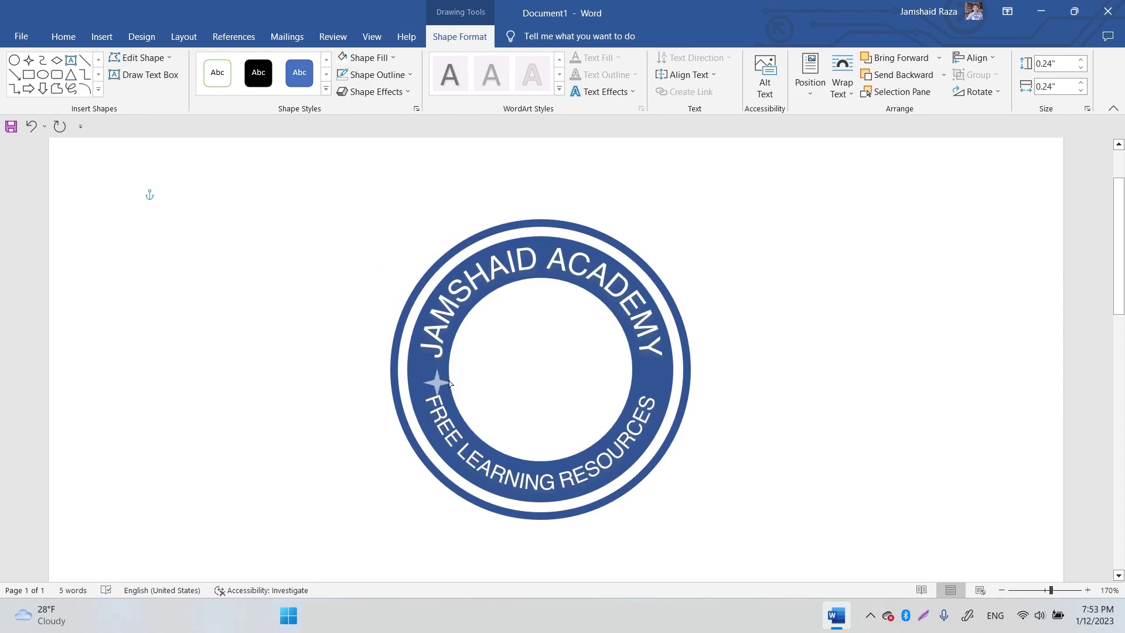
drag(450, 384, 447, 381)
drag(438, 344, 405, 358)
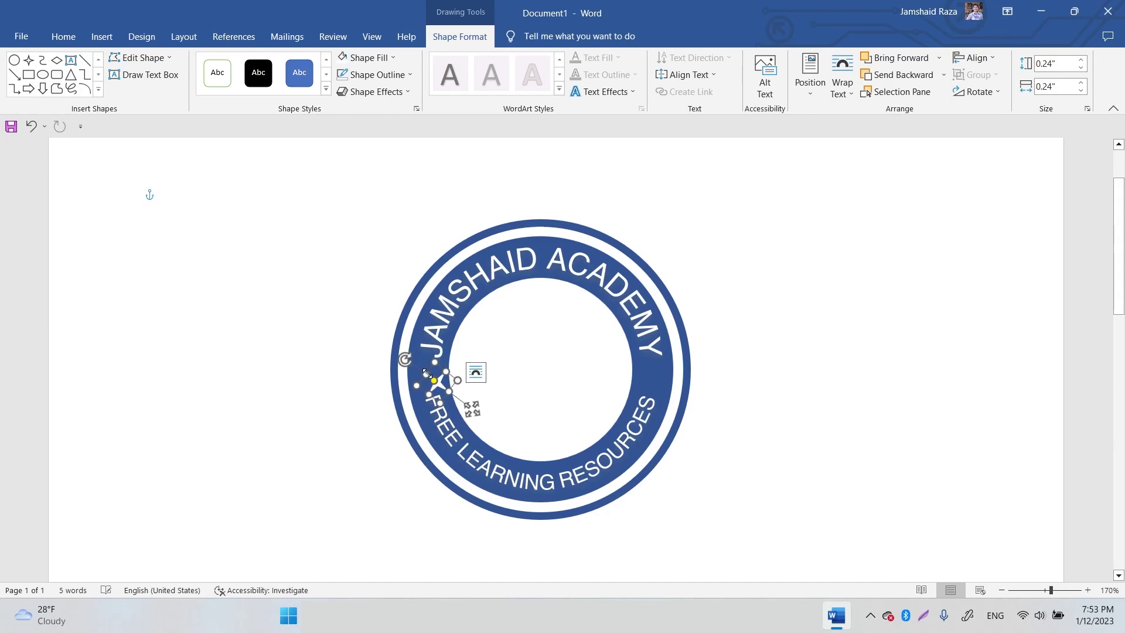
- Shift the left star along the ring to sit between the captions
triple_click(404, 381)
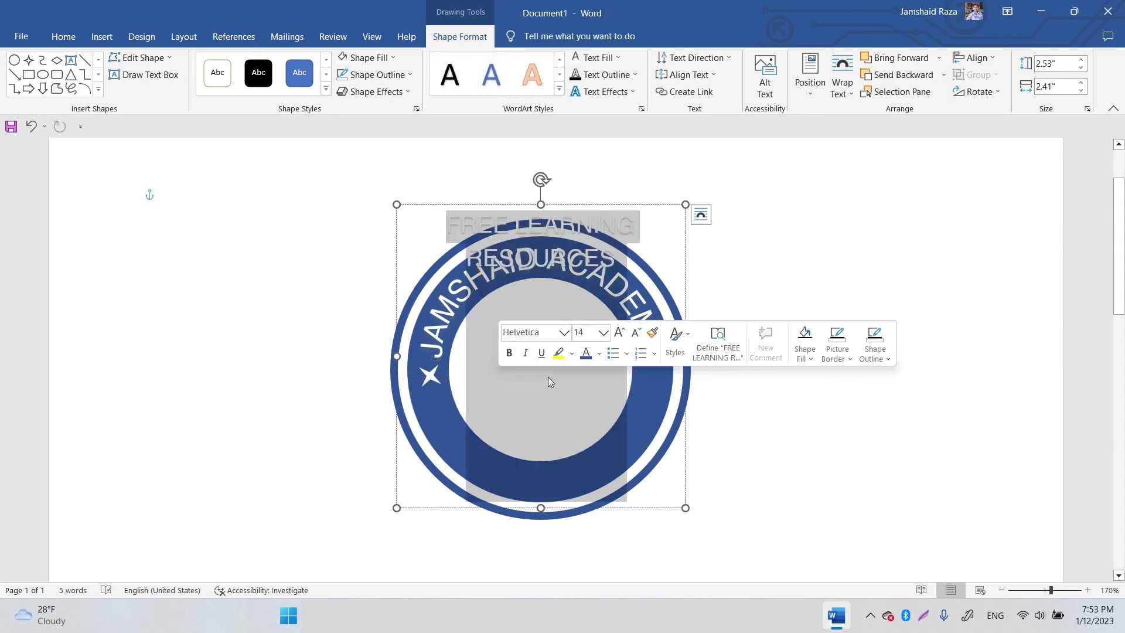
click(341, 373)
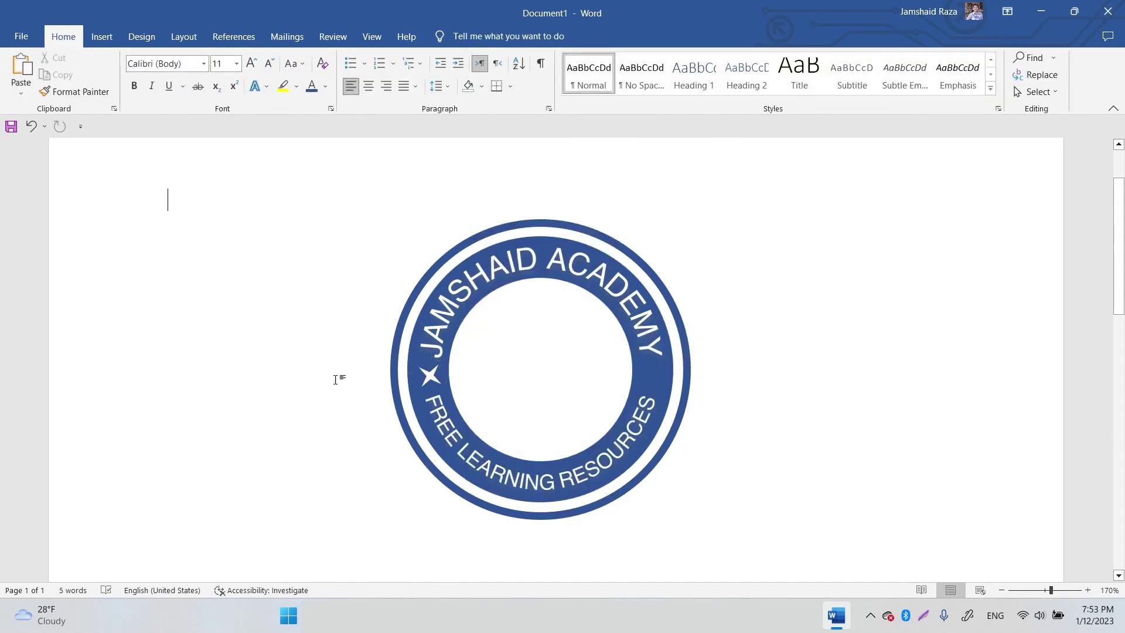
drag(429, 377, 472, 403)
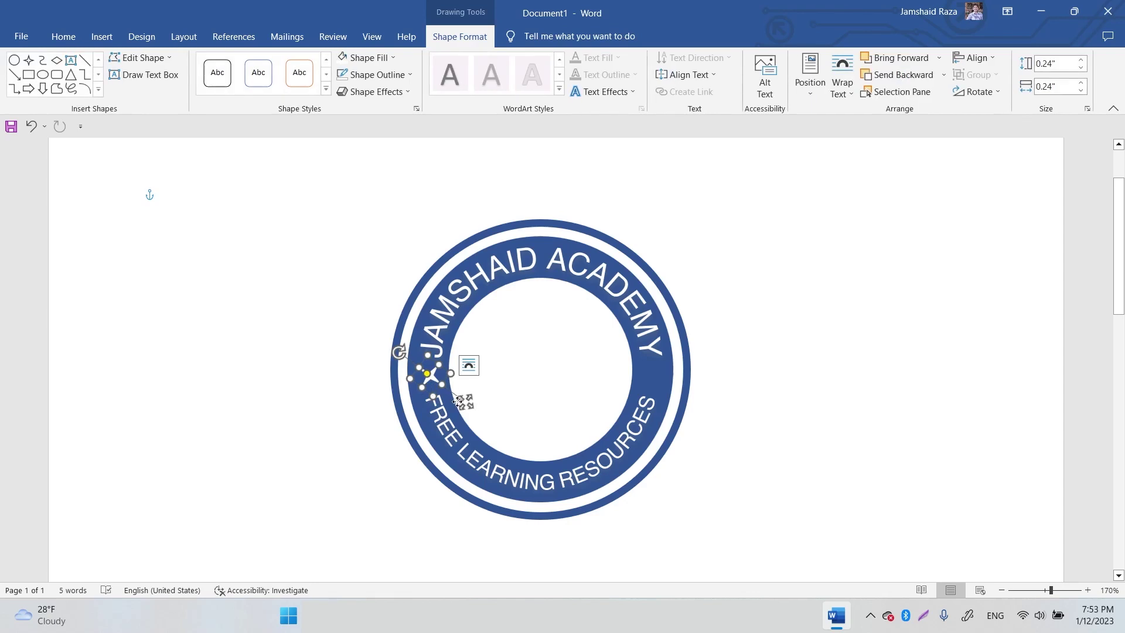
click(381, 394)
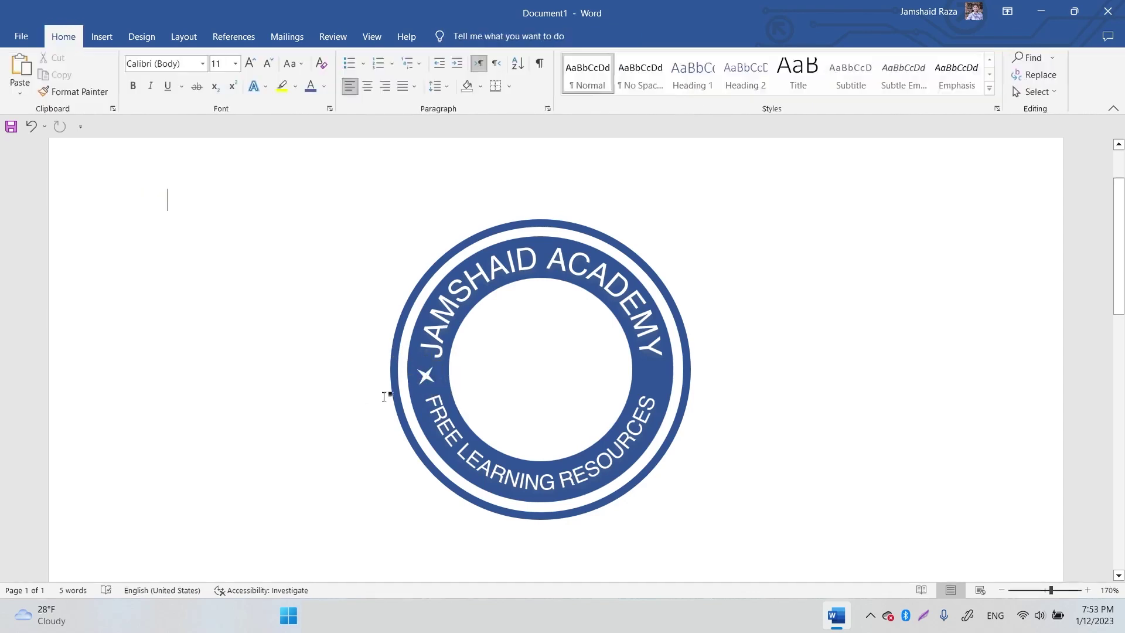
- Duplicate the star onto the ring's right side and nudge it into place
click(414, 385)
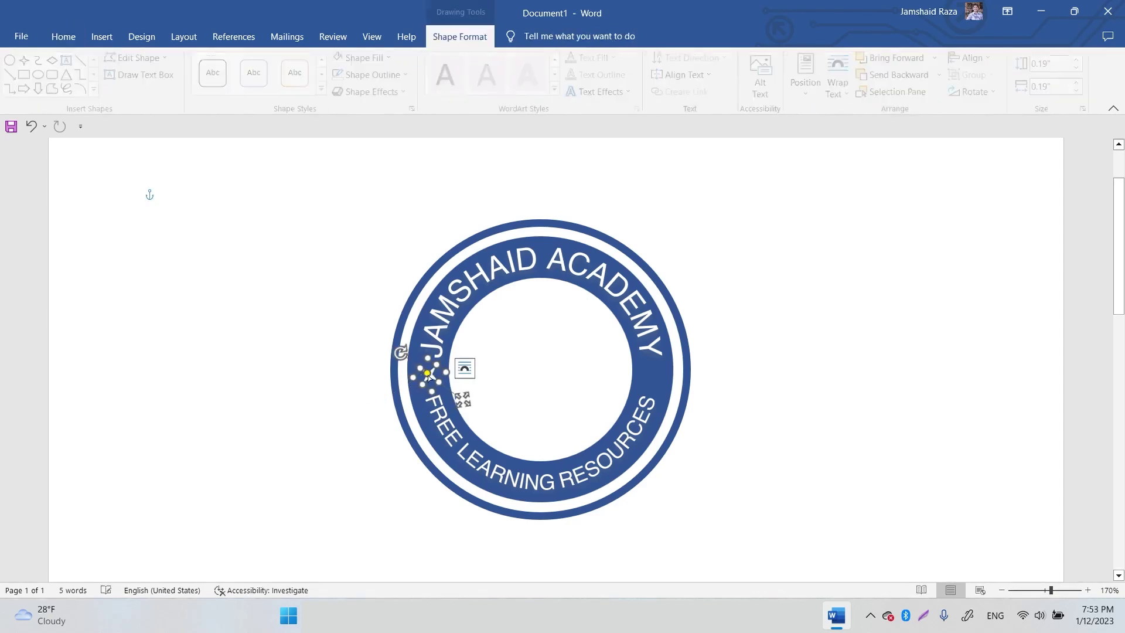
ctrl+drag(428, 376, 654, 369)
click(809, 382)
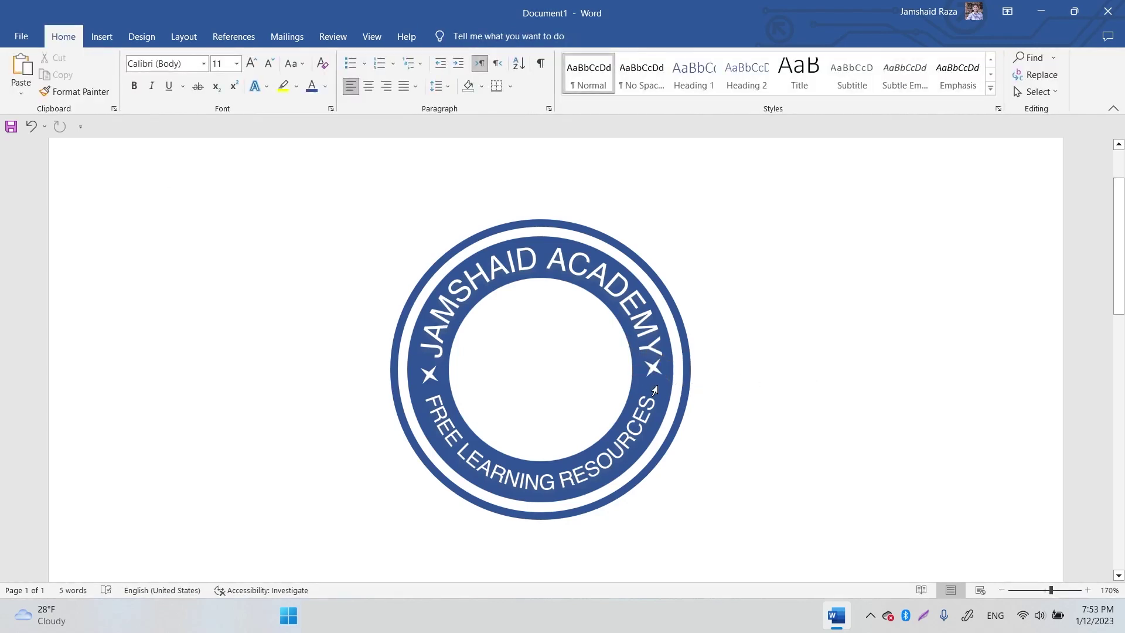
click(654, 369)
drag(655, 369, 655, 370)
click(822, 374)
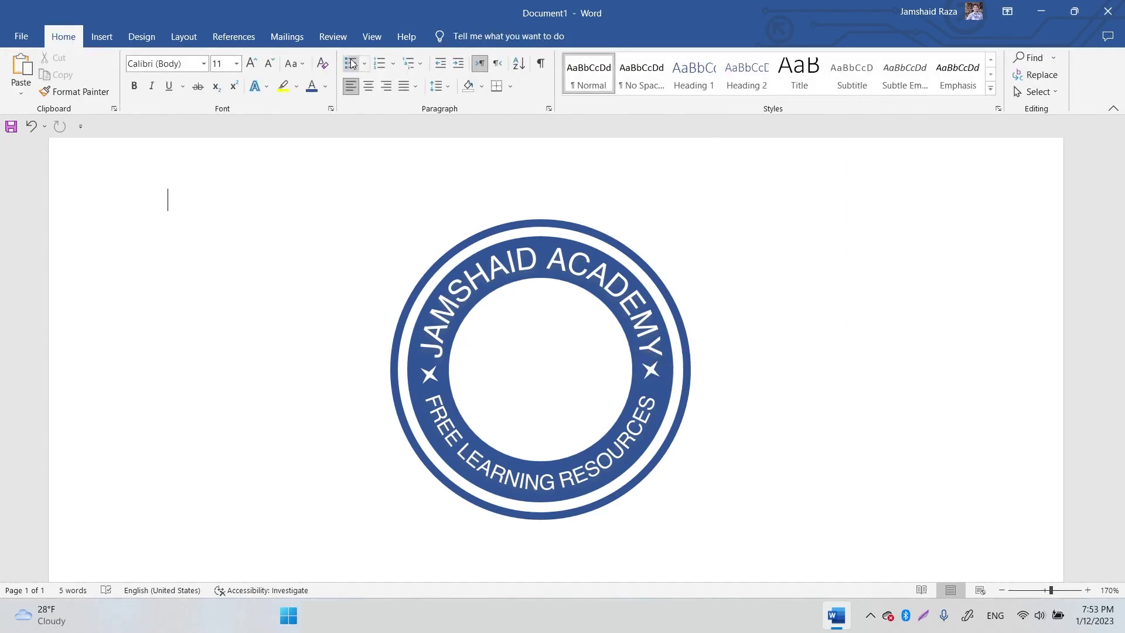
- Insert light-blue WordArt reading 'JA'
click(142, 37)
click(101, 37)
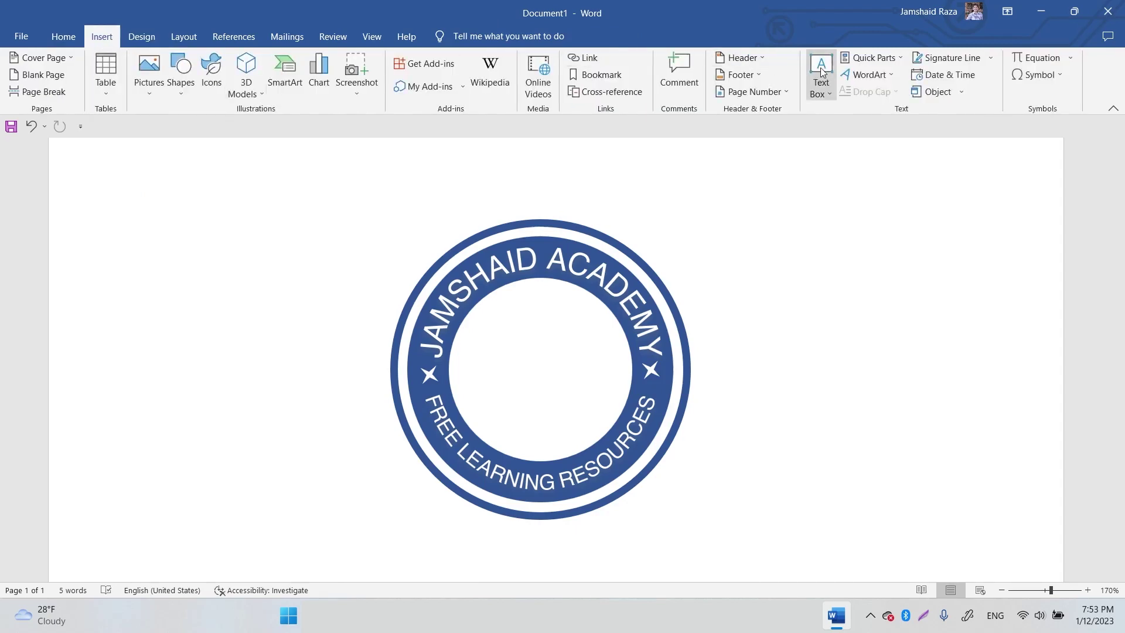
click(872, 75)
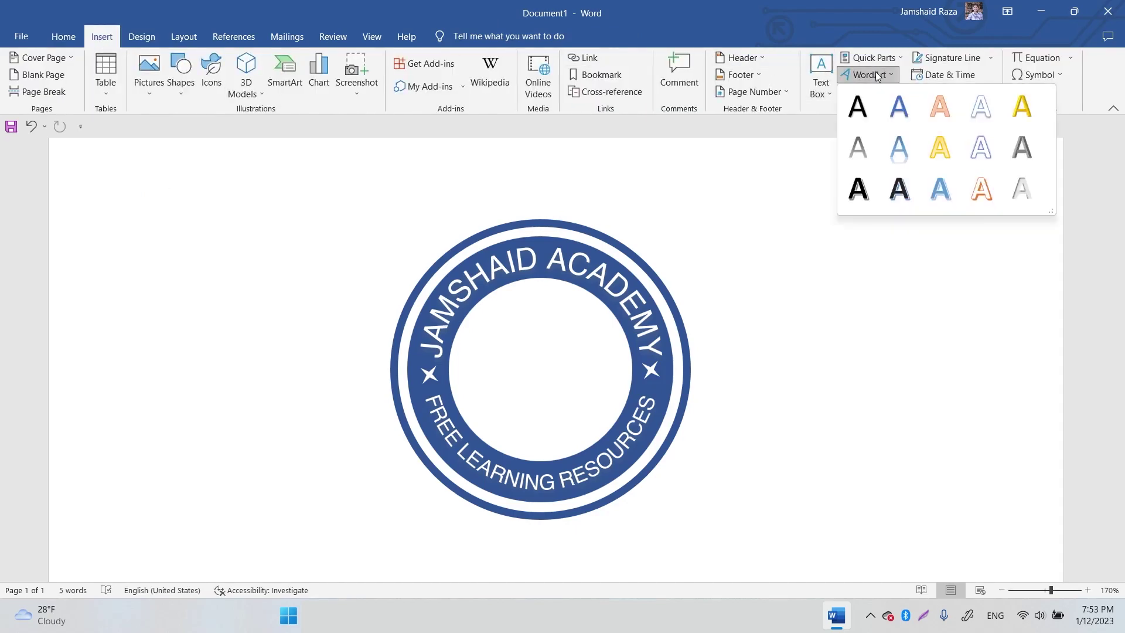
click(934, 184)
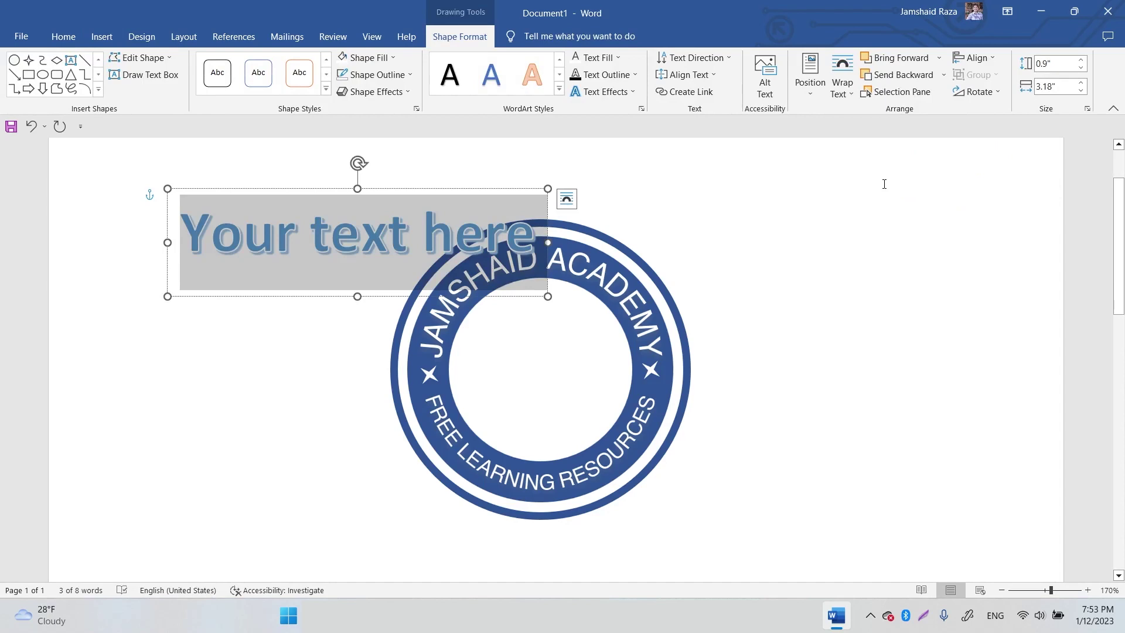
text(JA)
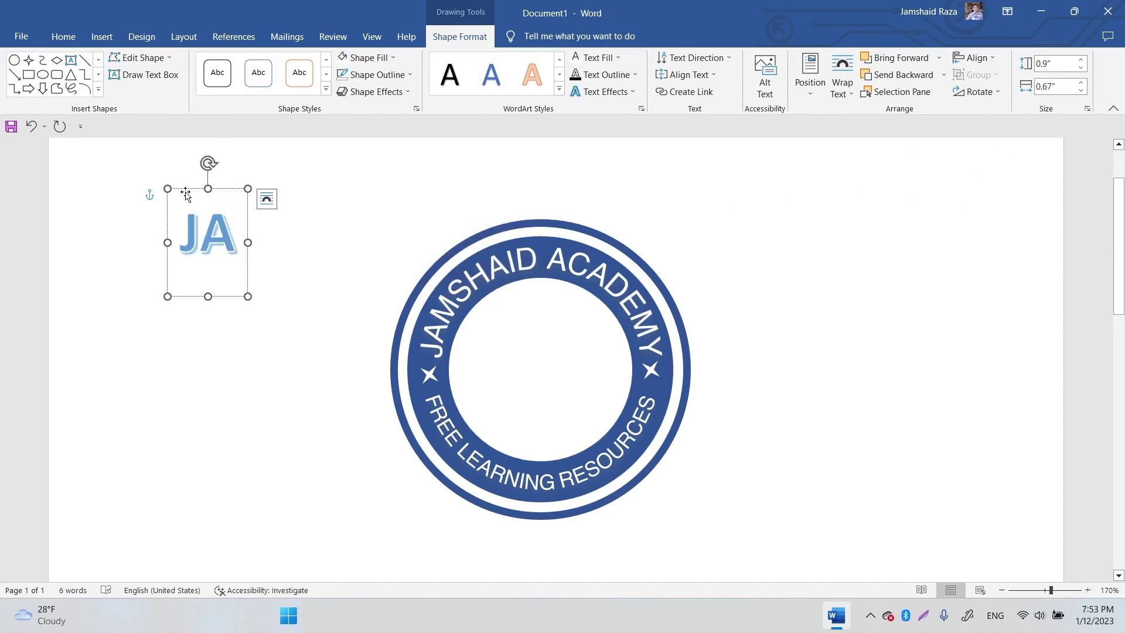
- Enlarge the JA WordArt, grow its font to 80 pt, and move it into the ring's centre
drag(247, 296, 320, 341)
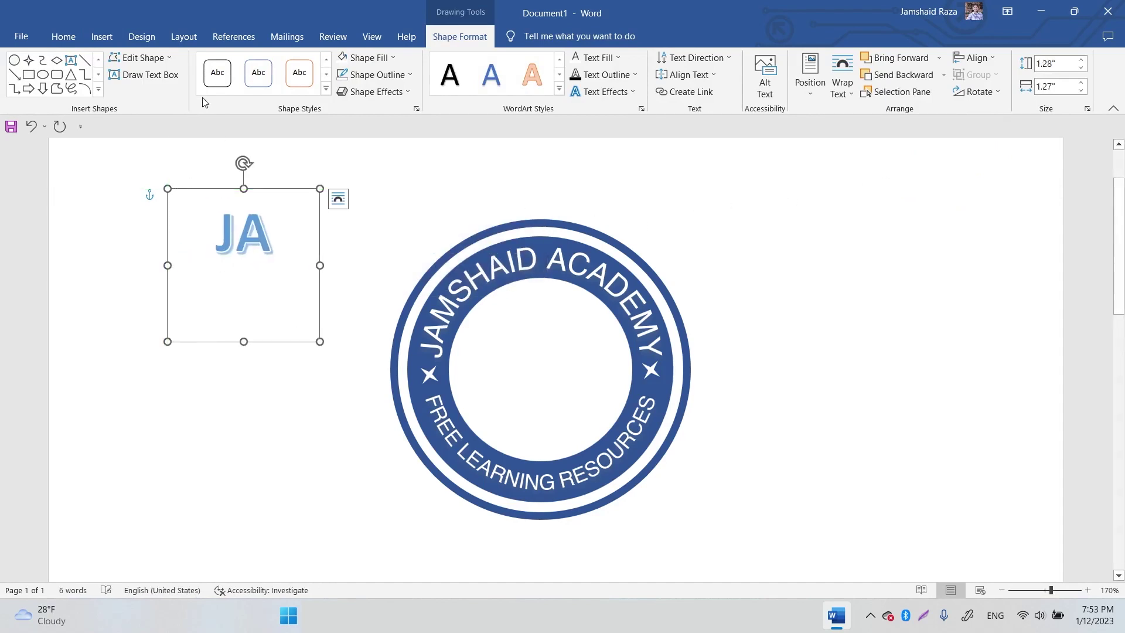
click(63, 37)
click(250, 63)
click(251, 63)
click(251, 63)
click(250, 63)
click(251, 63)
click(251, 64)
click(250, 63)
click(251, 64)
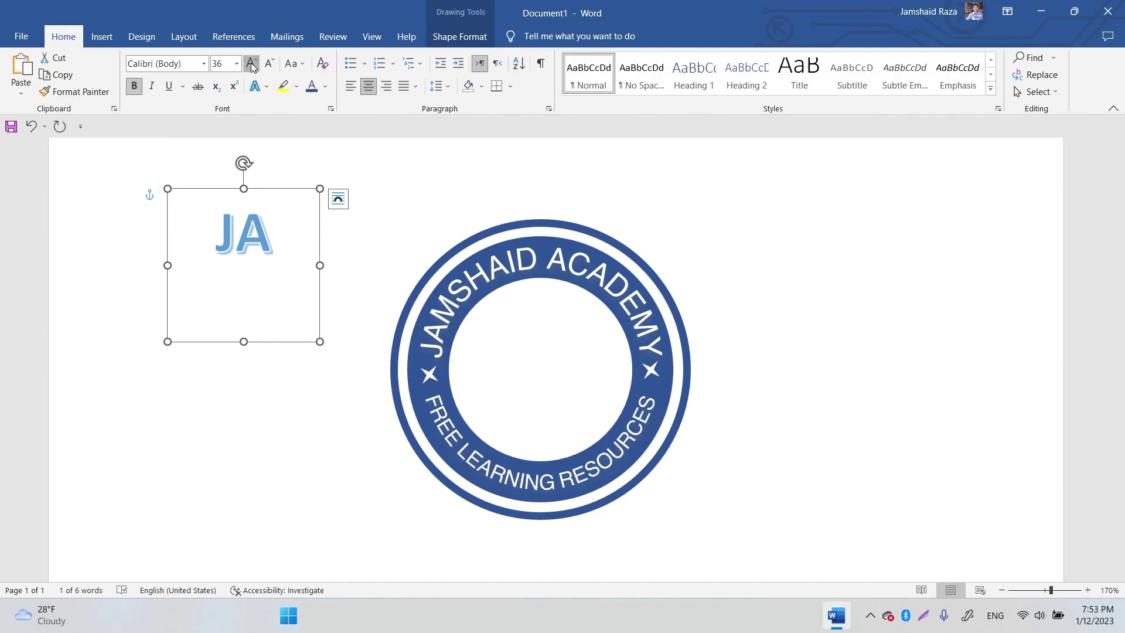
drag(279, 193, 575, 272)
- Change the JA monogram's font to Helvetica
click(182, 64)
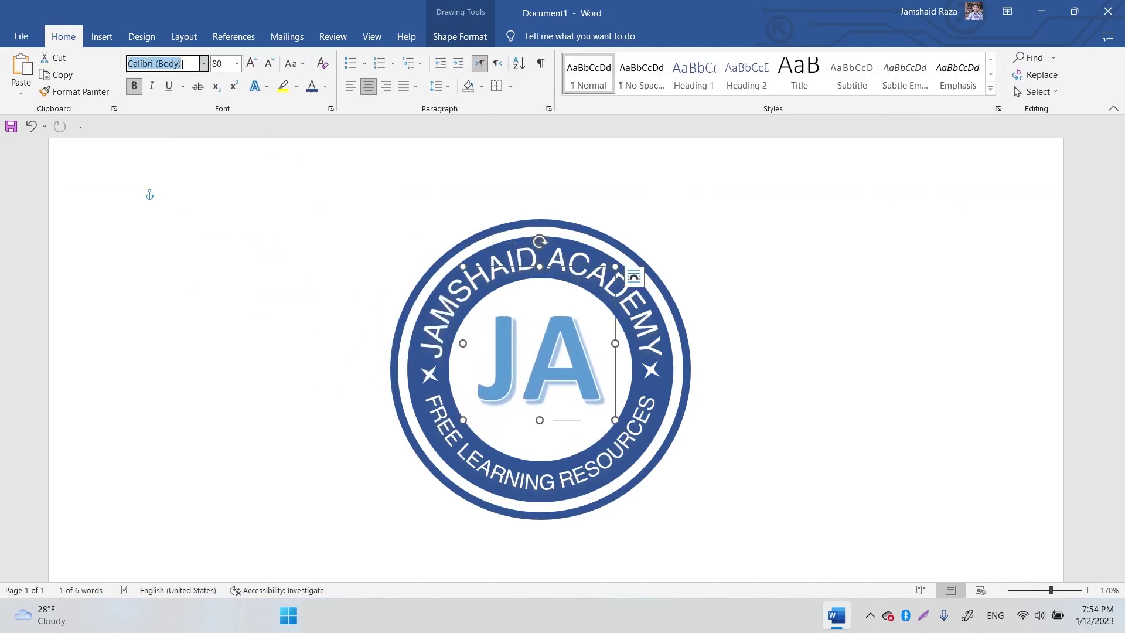
text(Helvetica)
key(Return)
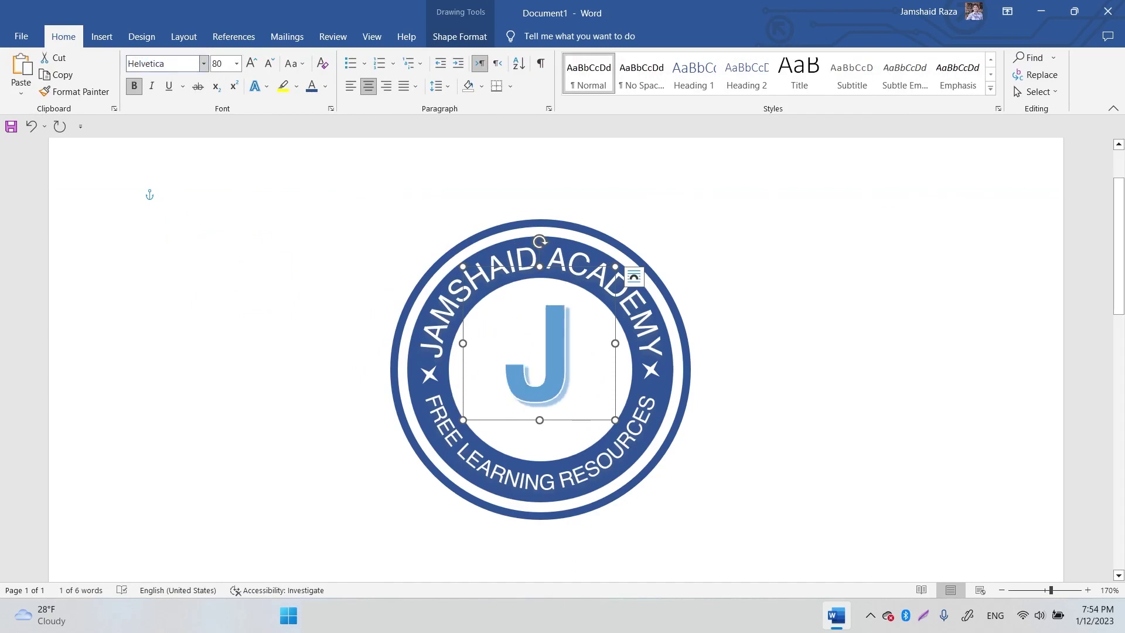
- Set JA to 72 pt, widen its box to show both letters, and recentre it in the ring
click(269, 63)
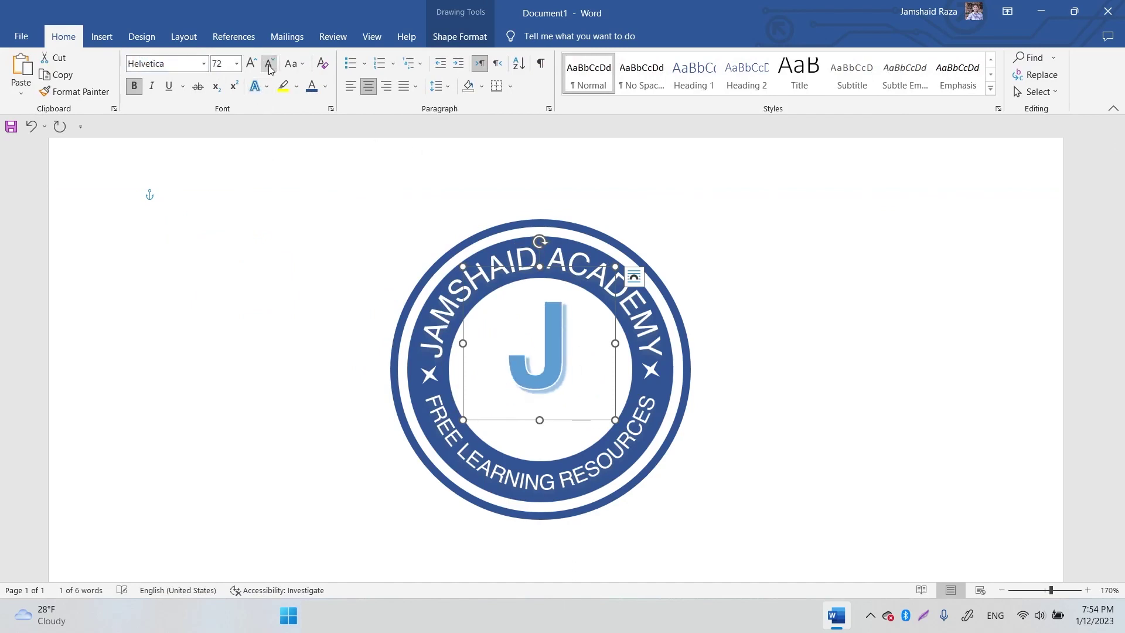
click(269, 63)
click(252, 63)
click(251, 64)
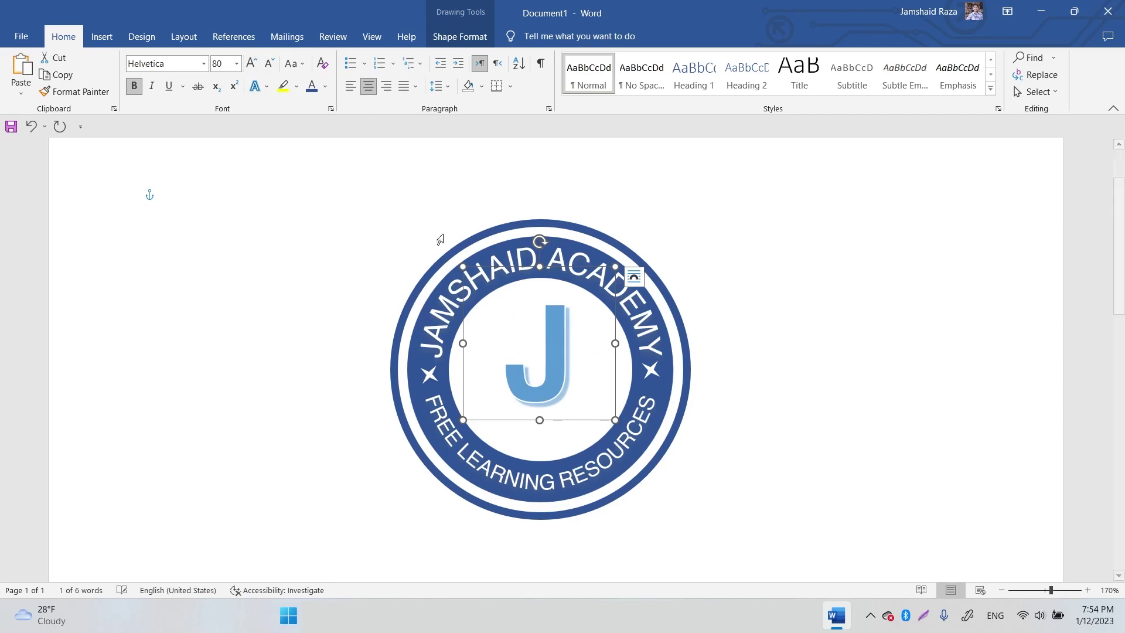
drag(615, 420, 669, 446)
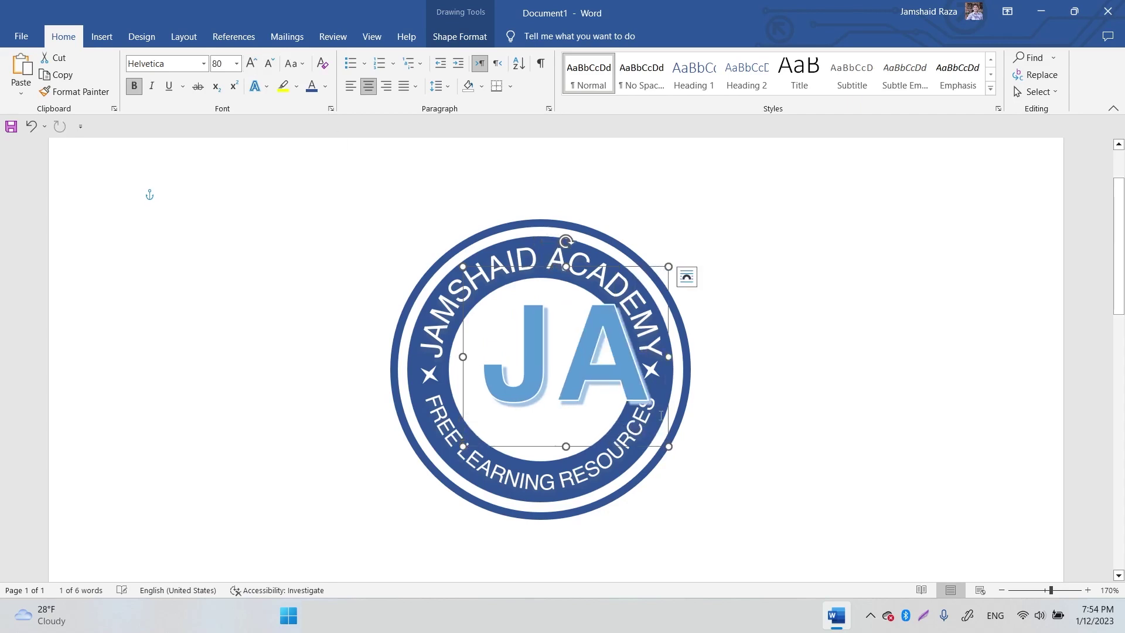
click(269, 64)
drag(644, 267, 617, 284)
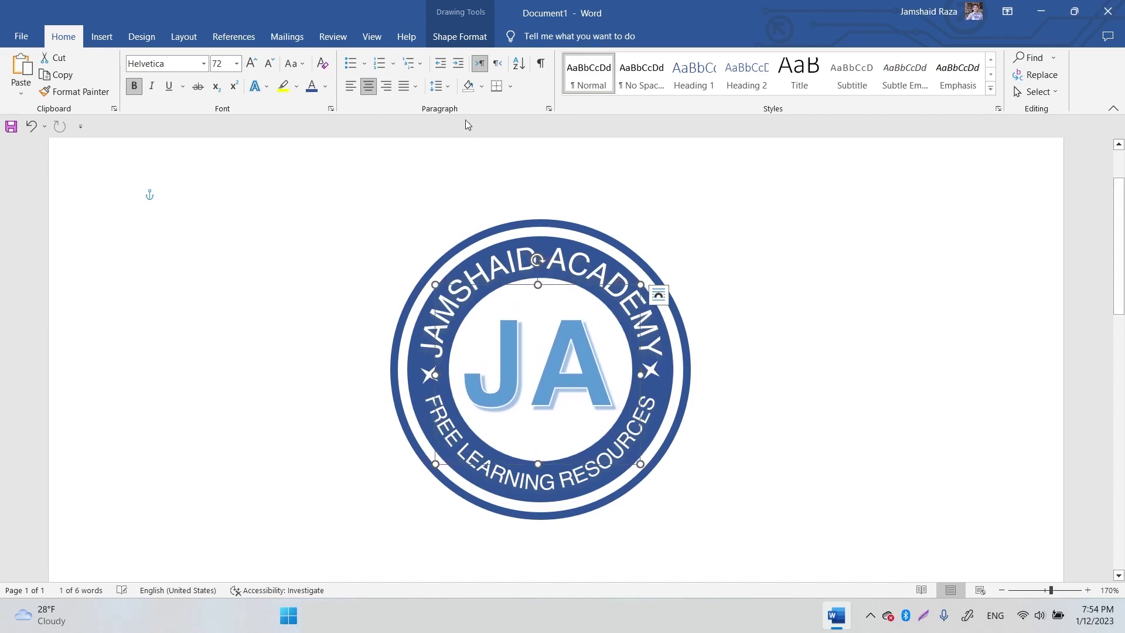
- Colour the JA letters dark blue
click(267, 88)
click(268, 88)
click(326, 86)
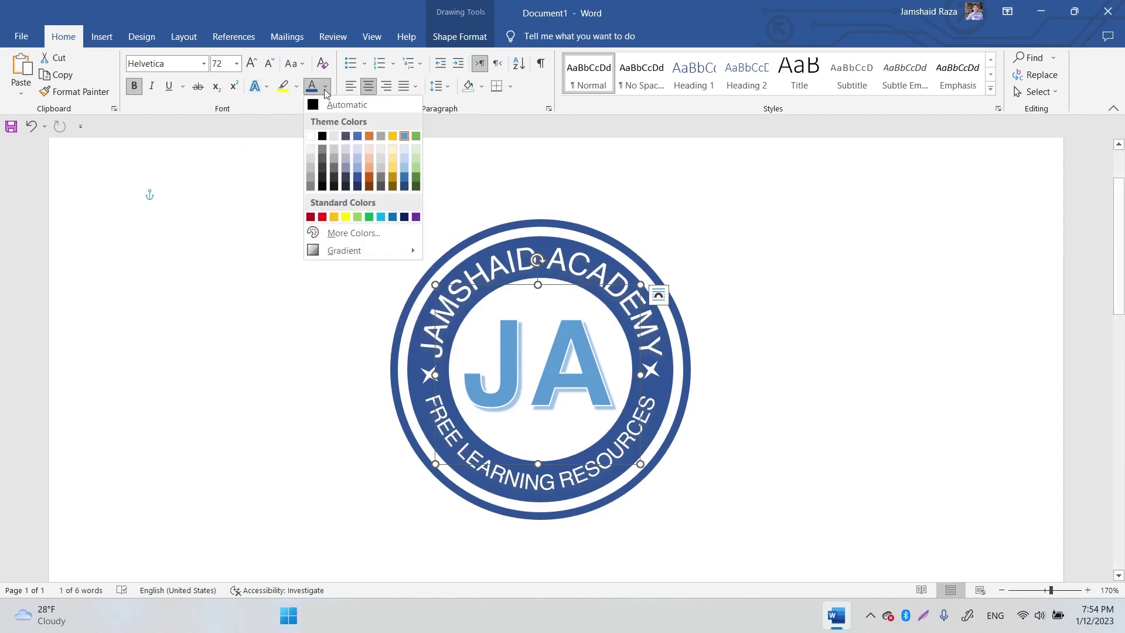
click(360, 177)
click(818, 210)
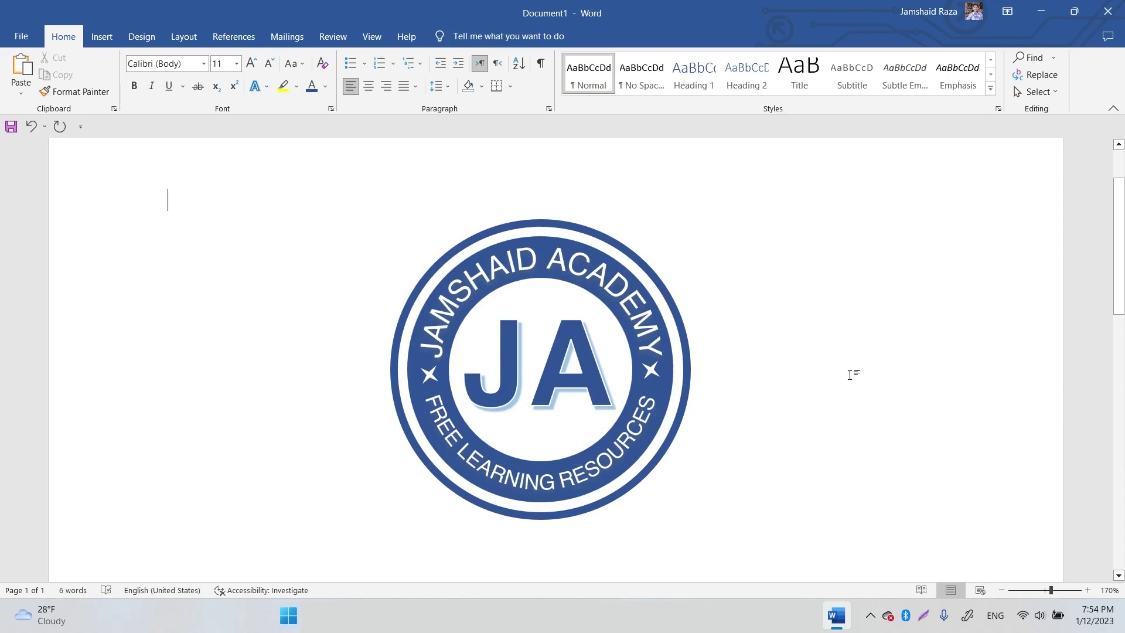
click(982, 591)
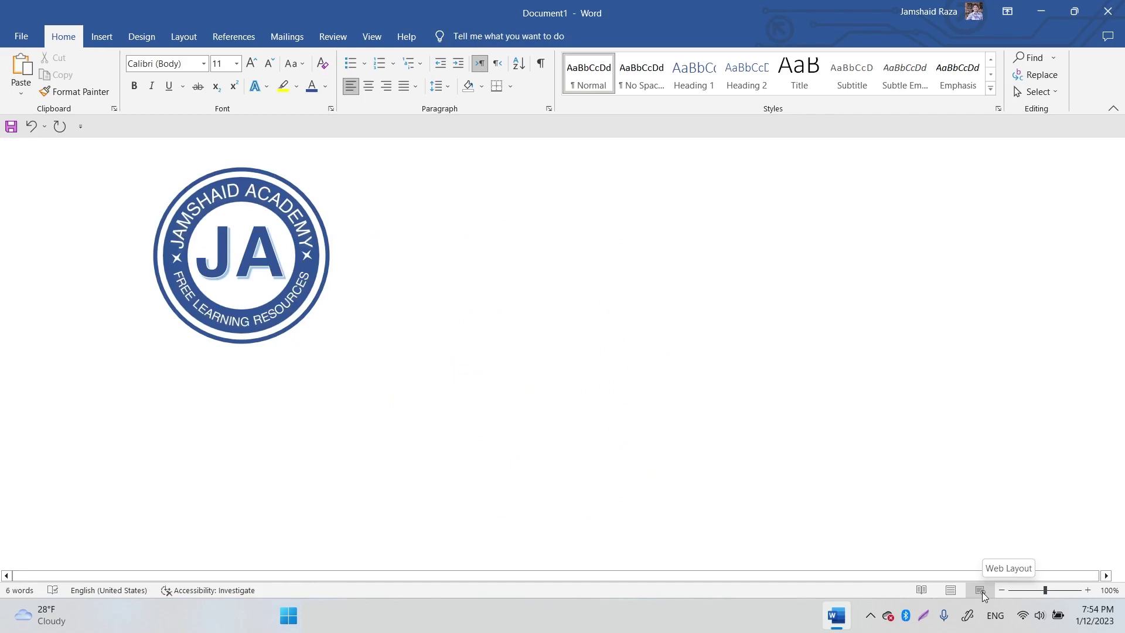
click(951, 590)
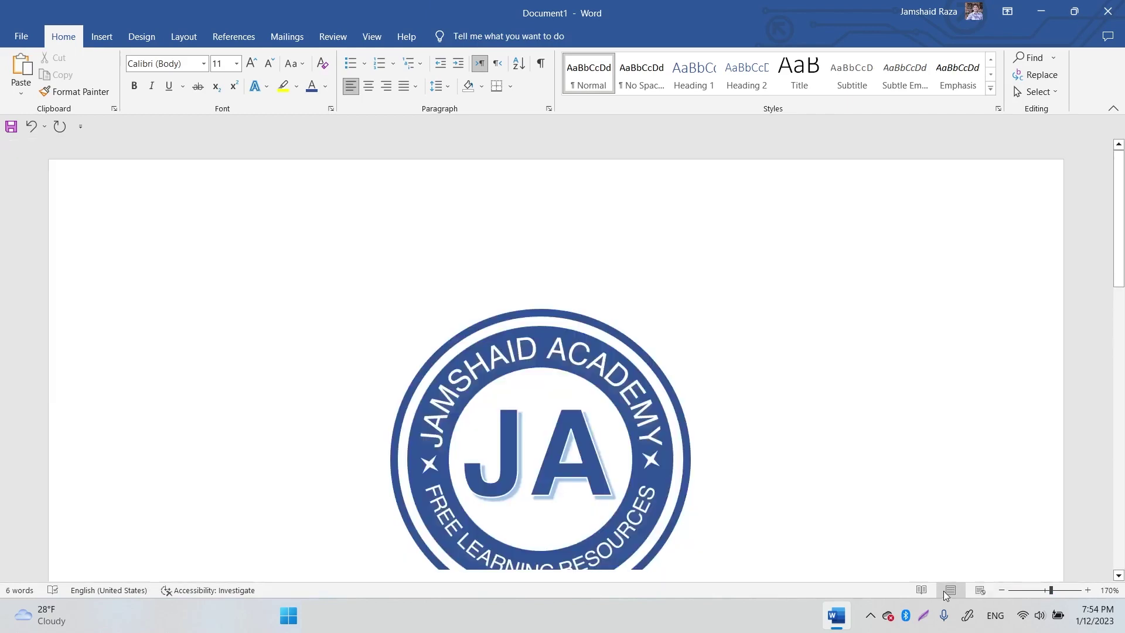
scroll(756, 377, down, 2)
scroll(756, 376, down, 1)
scroll(756, 374, up, 3)
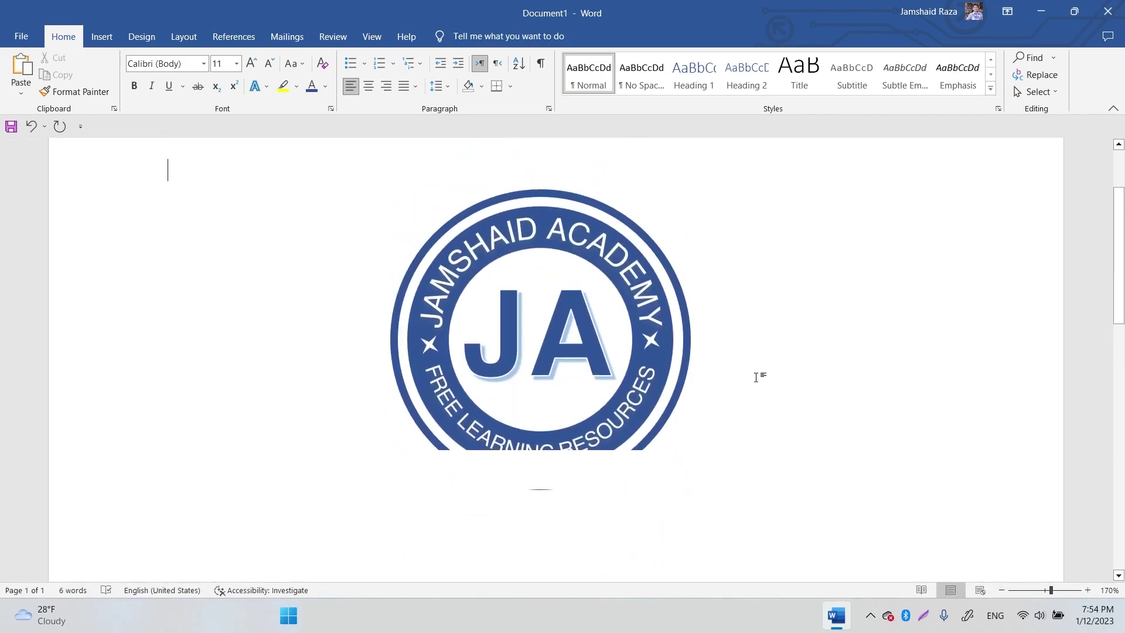
click(1001, 590)
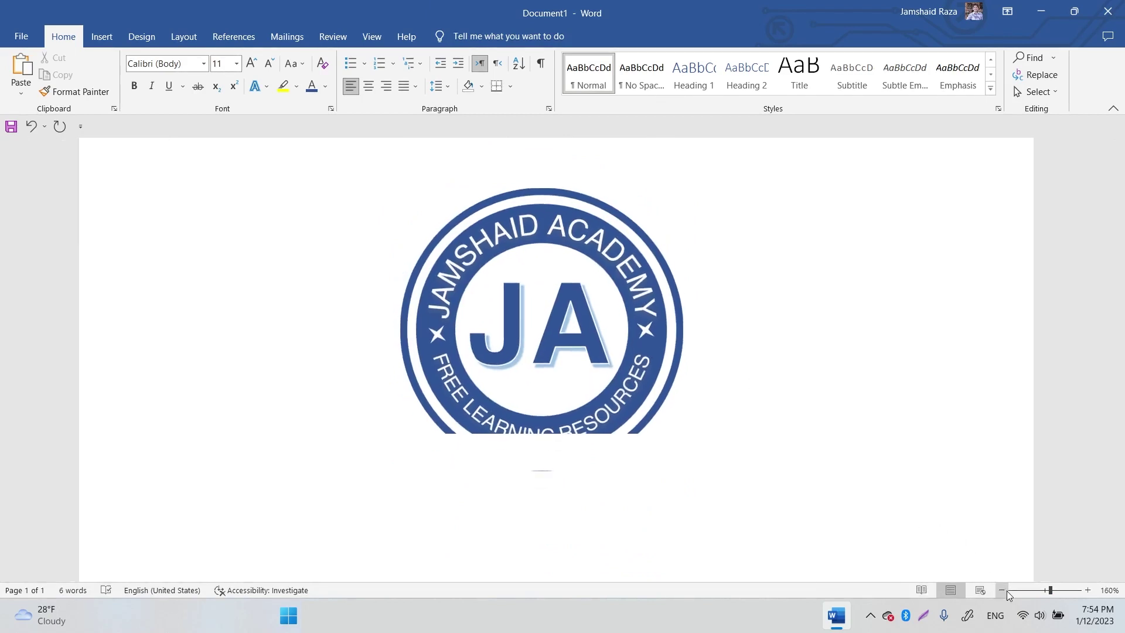
click(1087, 590)
click(1087, 590)
click(1088, 590)
click(1088, 590)
drag(900, 574, 992, 572)
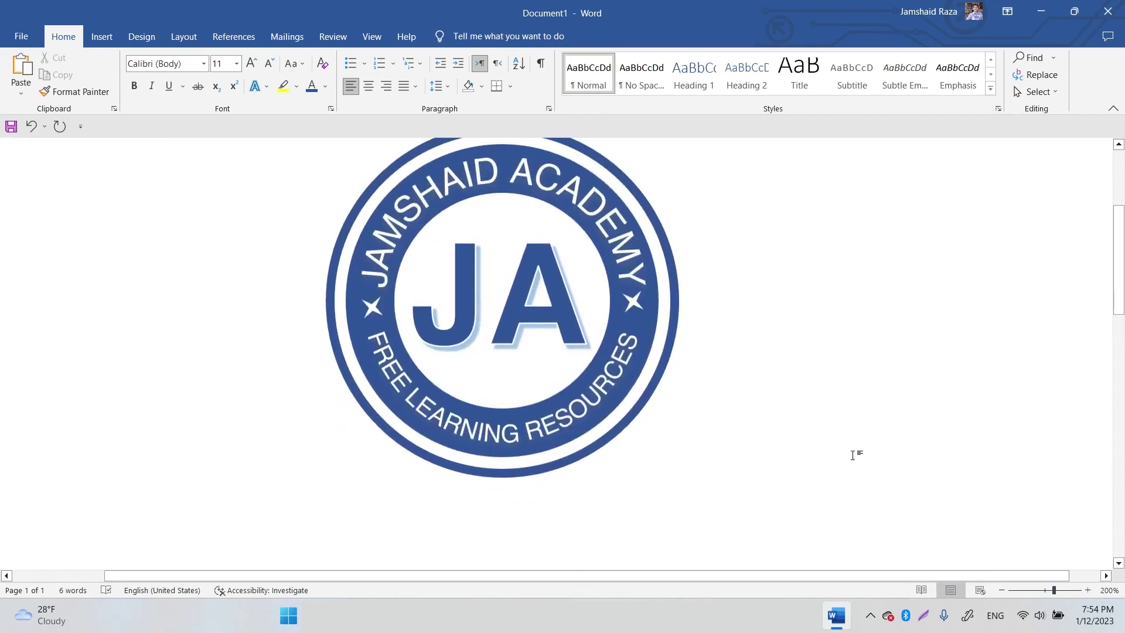
click(1002, 590)
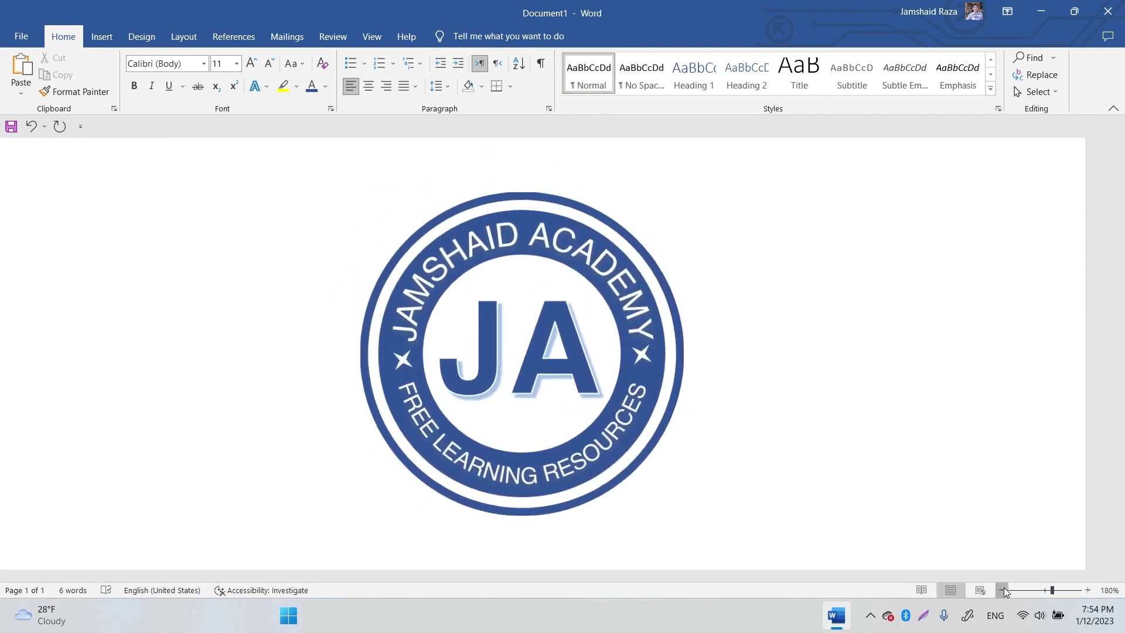
click(1002, 590)
click(1001, 590)
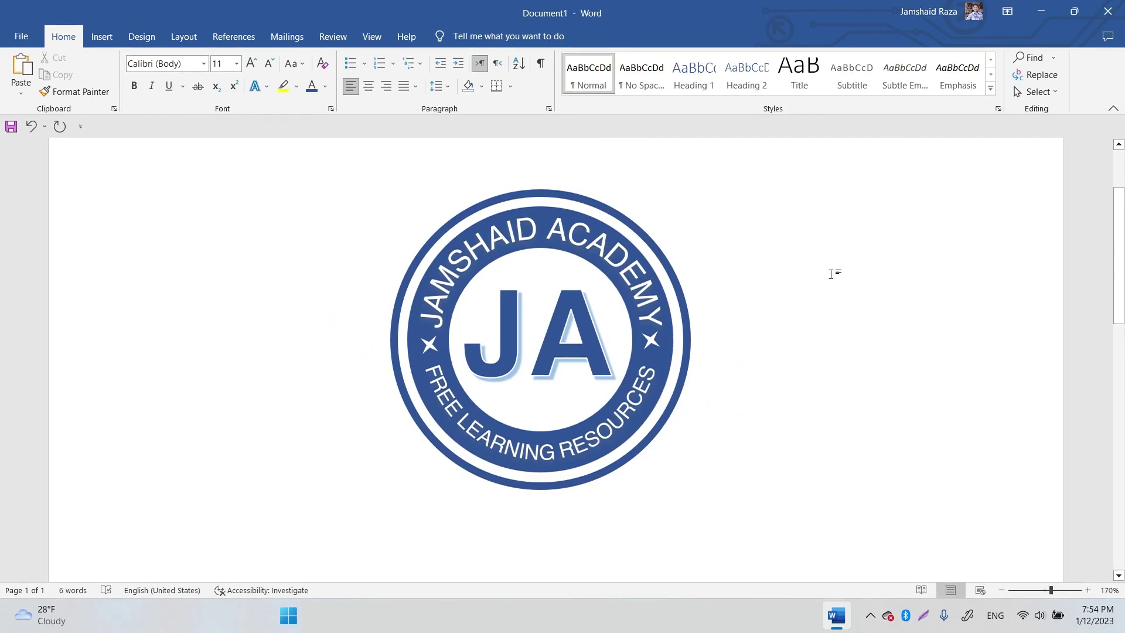